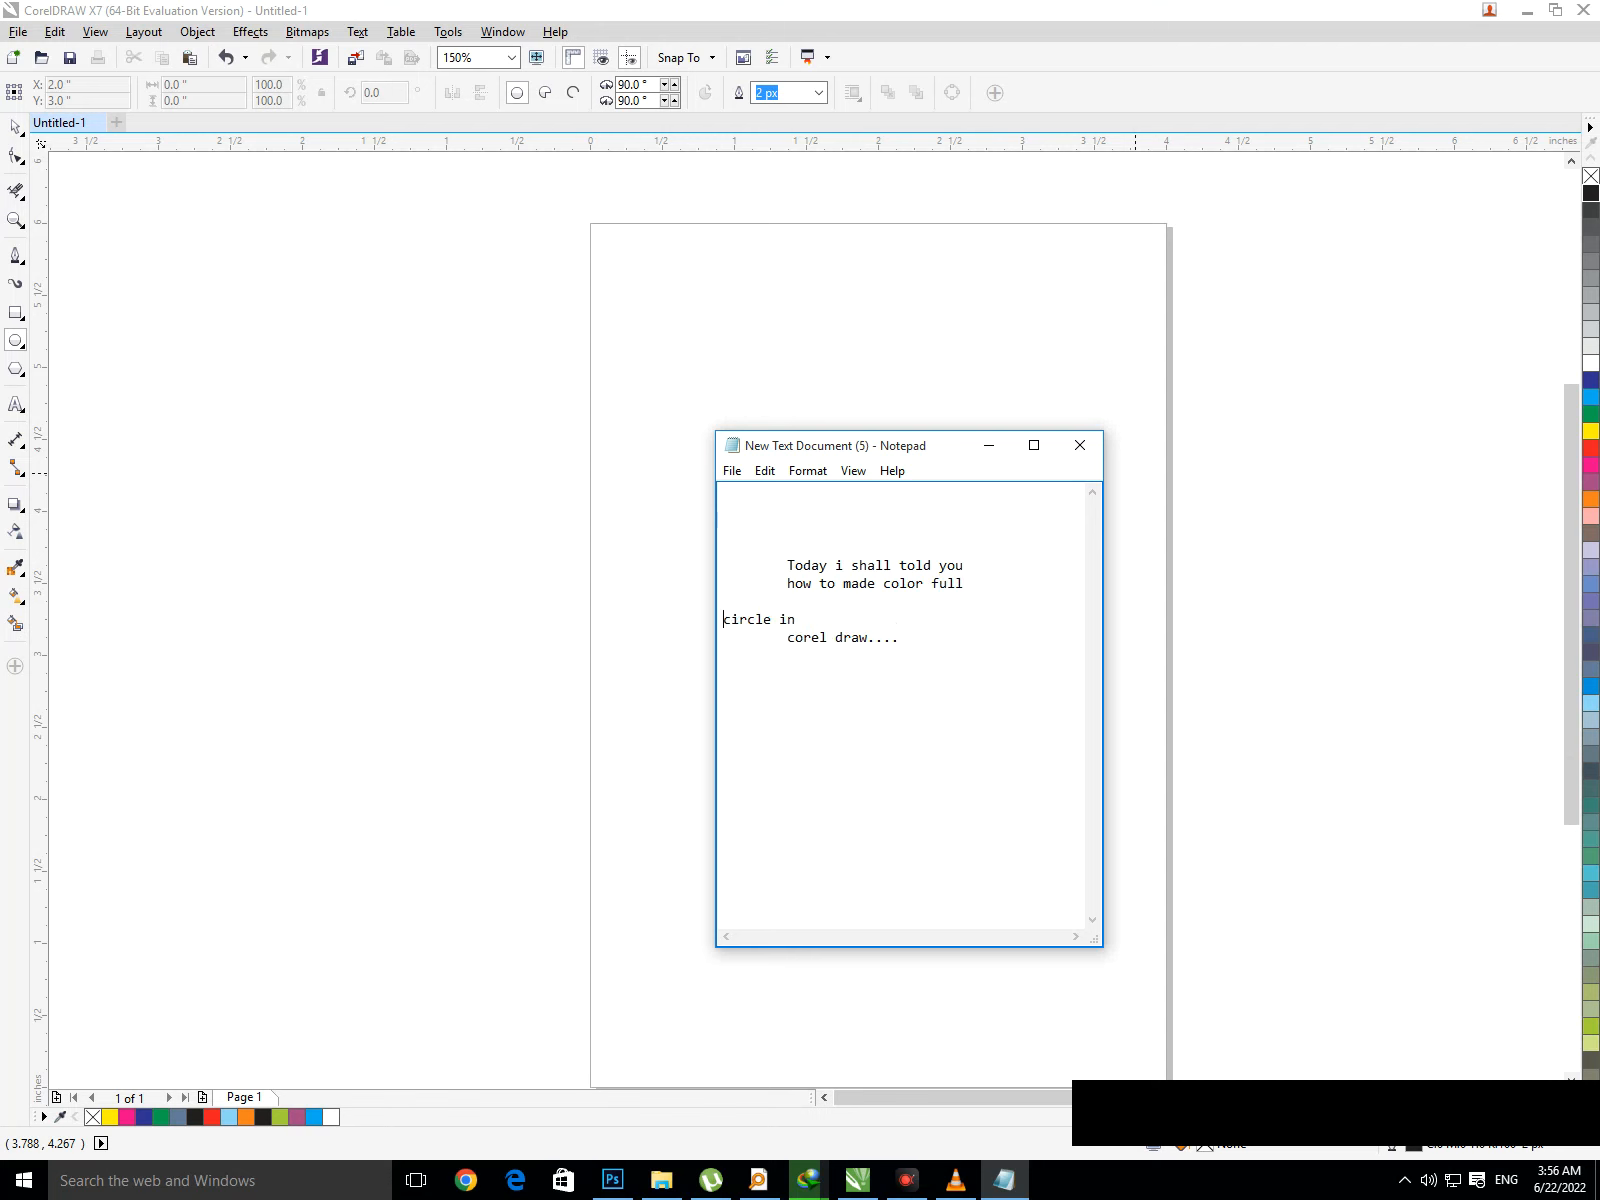
Indent the note's "circle in" line to match the others and add a new indented line below "corel draw...."
{"action": "key", "text": "Down"}
{"action": "key", "text": "End"}
{"action": "key", "text": "Return"}
{"action": "key", "text": "Tab"}
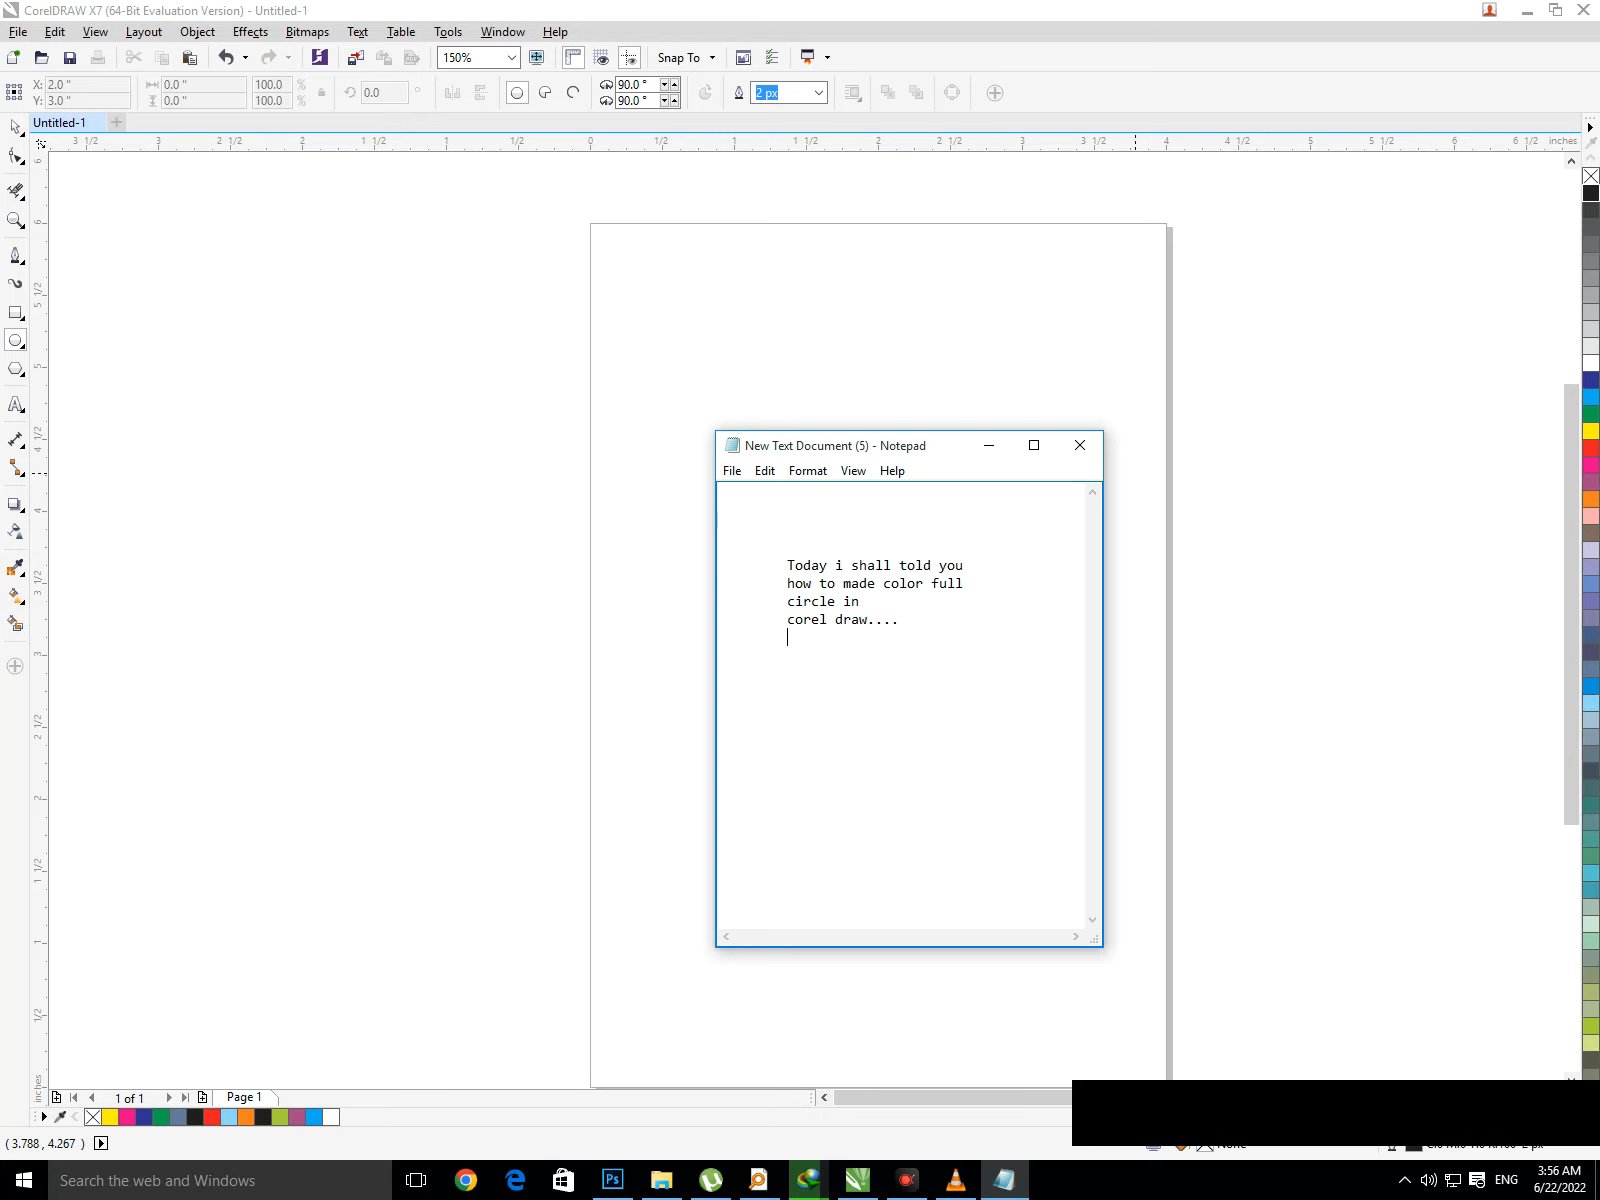
Switch to CorelDRAW and draw a circle about 2.49 inches in diameter in the middle of the page
{"action": "left_click", "coordinate": [988, 445]}
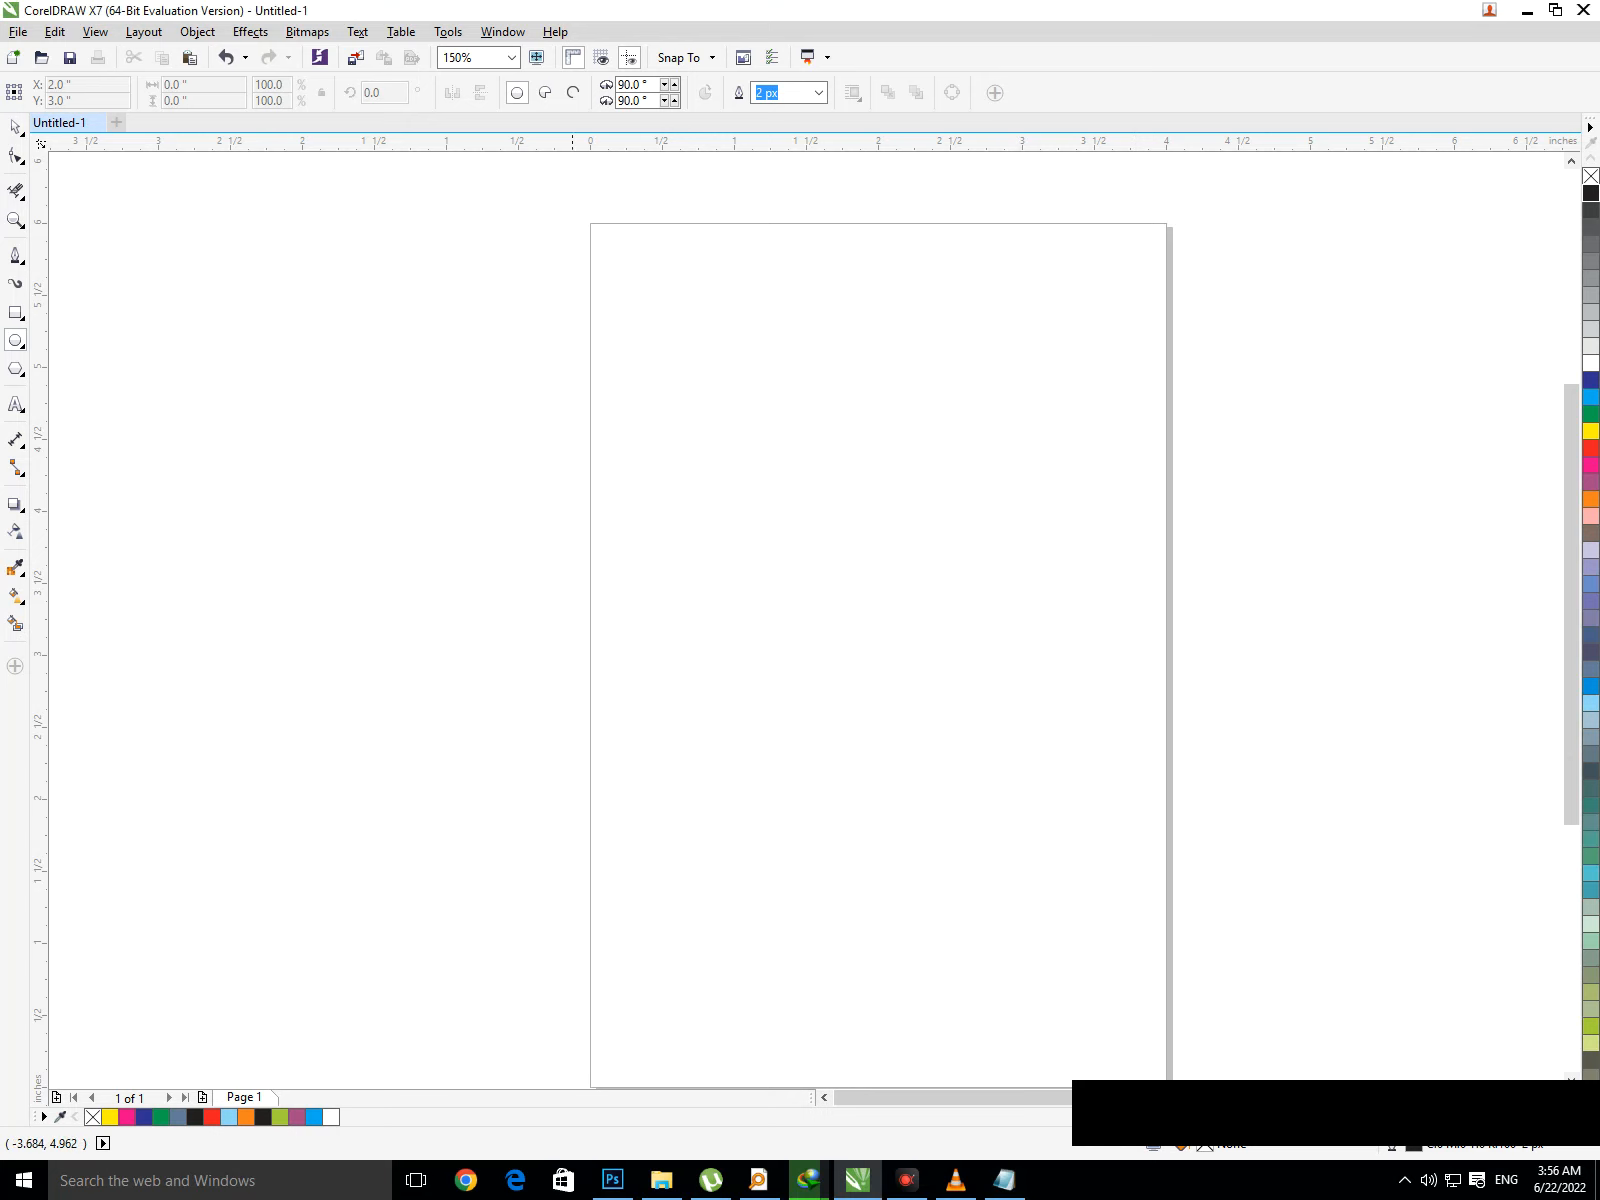
{"action": "left_click", "coordinate": [15, 127]}
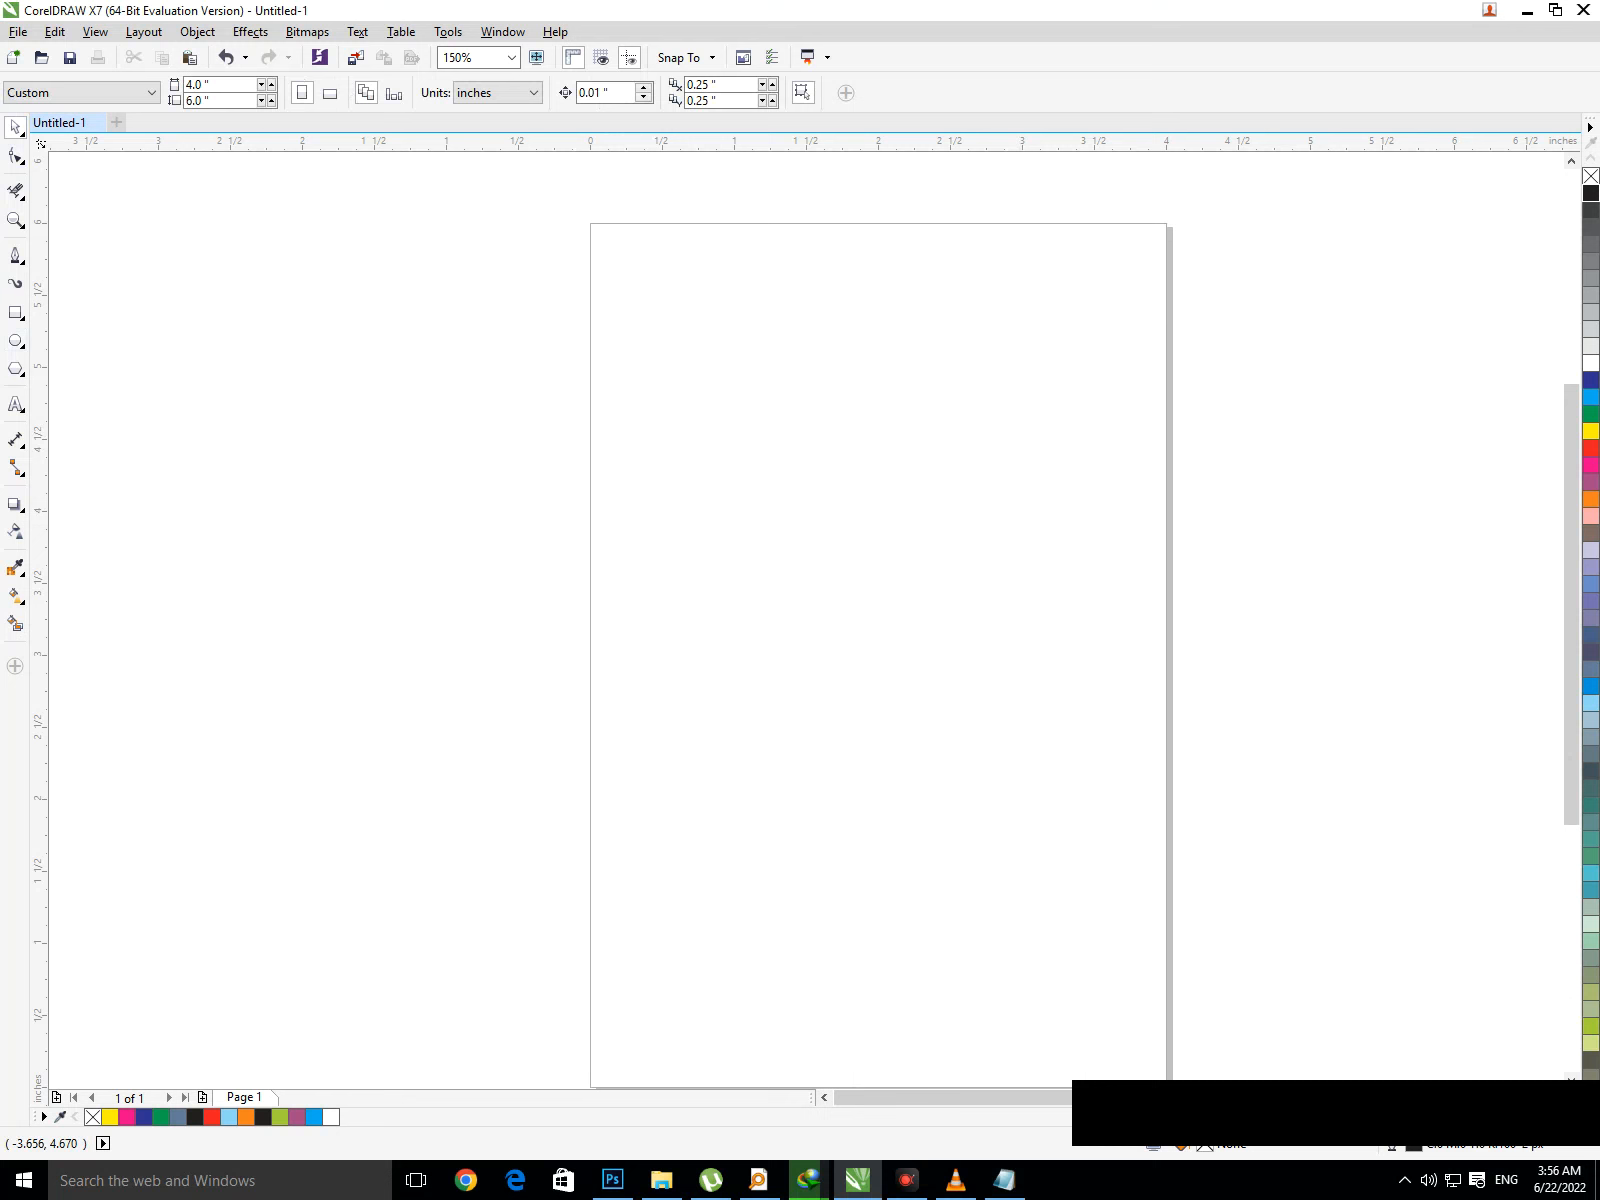
{"action": "left_click", "coordinate": [15, 340]}
{"action": "left_click_drag", "start_coordinate": [655, 447], "coordinate": [1010, 661]}
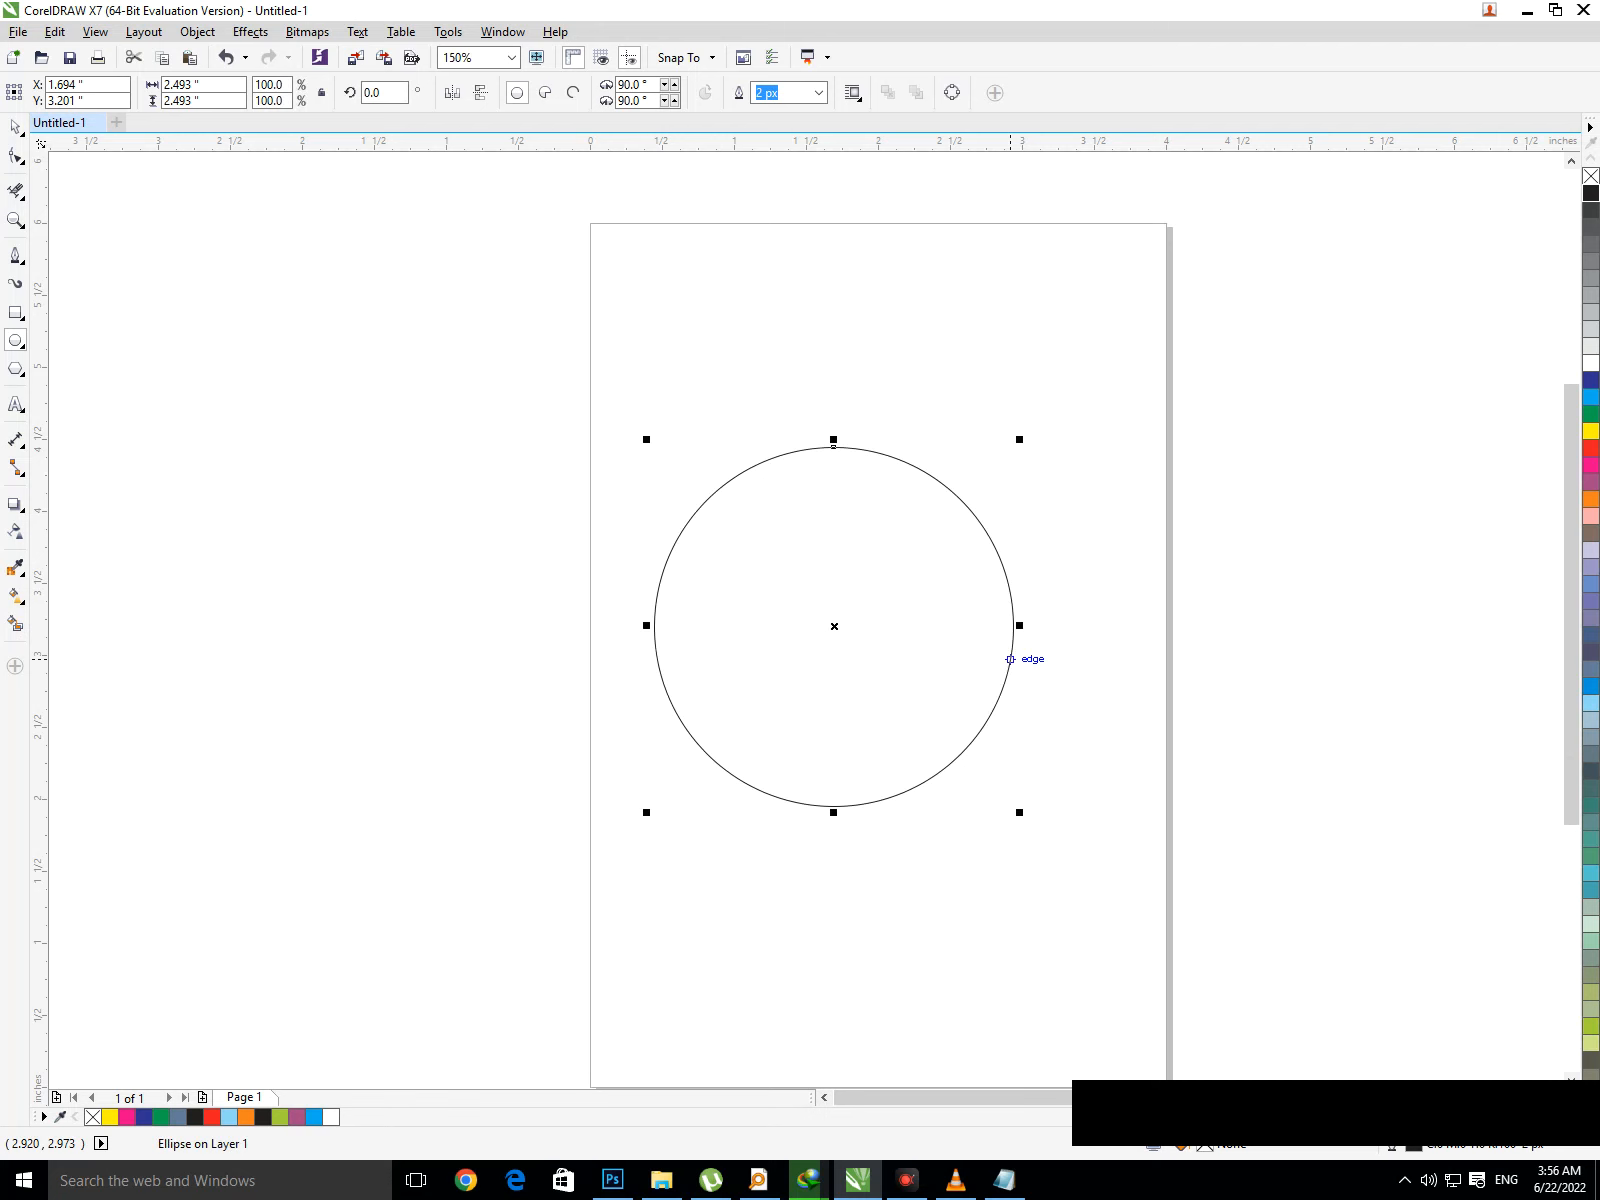
Switch to Notepad and write "press f11 for gradient" as the last line of the note
{"action": "left_click", "coordinate": [1004, 1180]}
{"action": "key", "text": "Return"}
{"action": "type", "text": "press "}
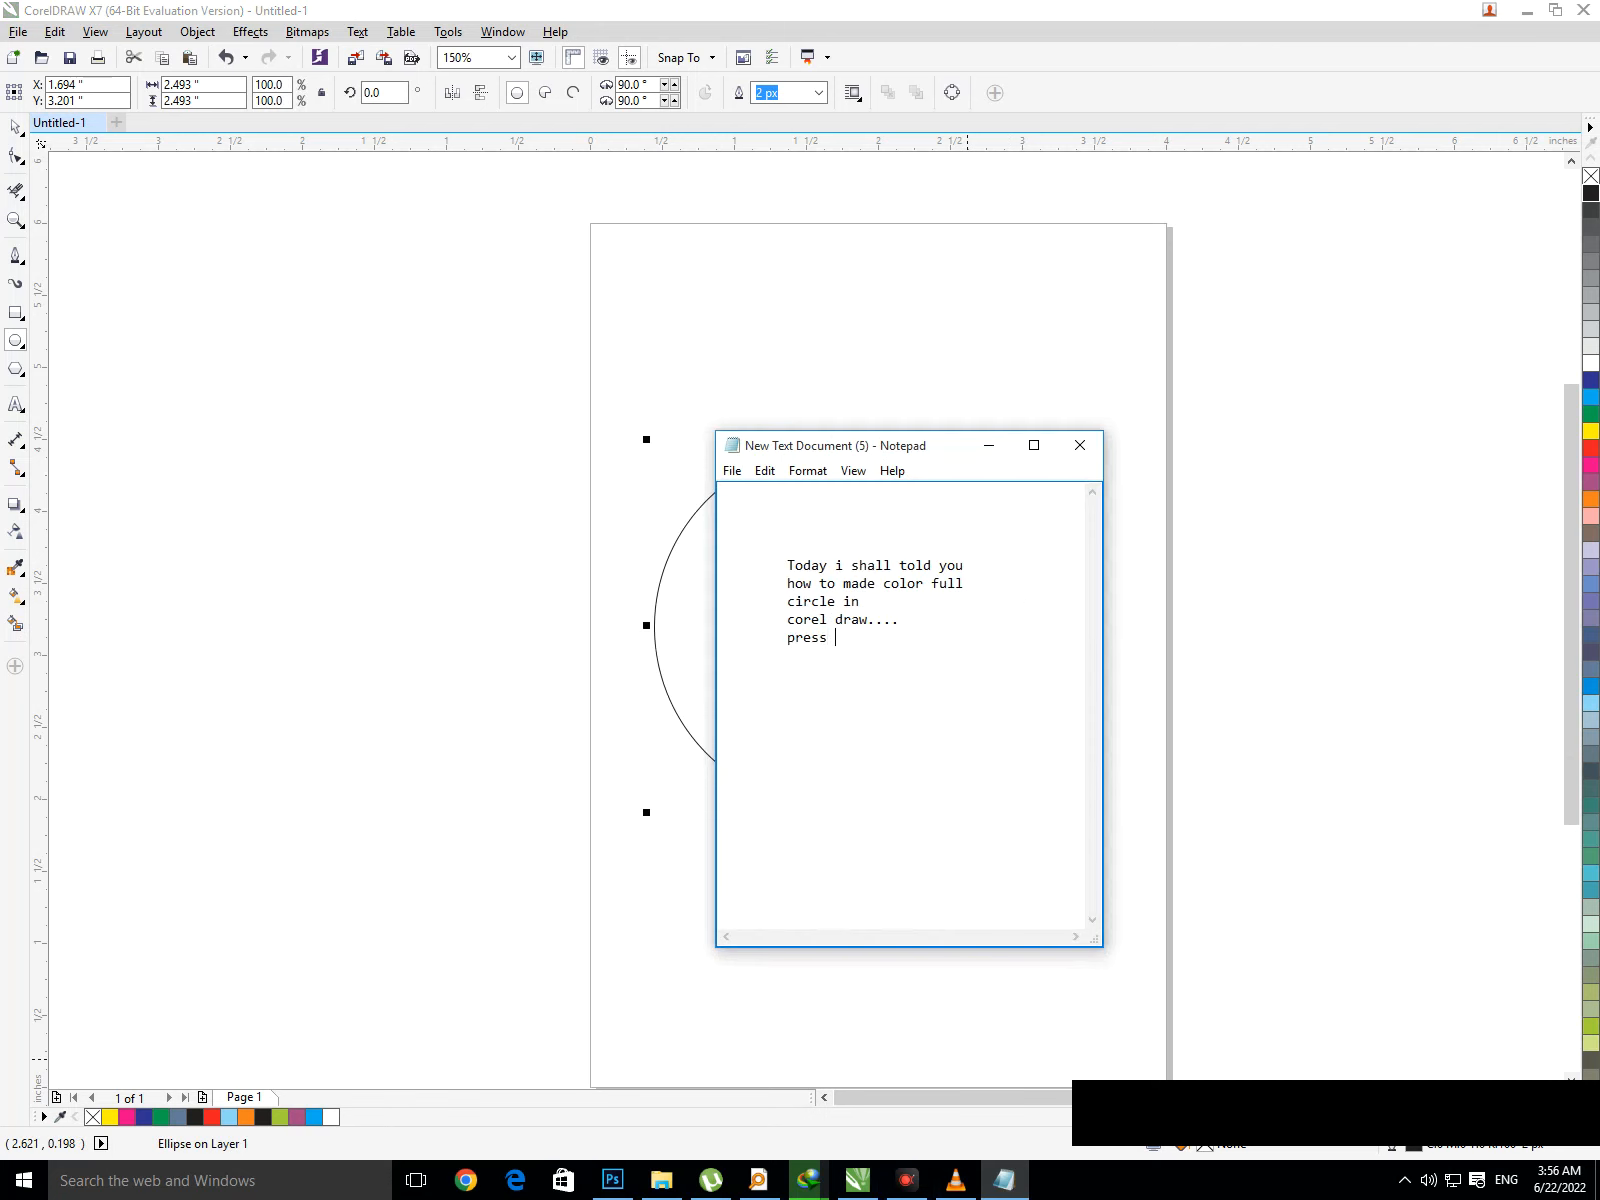
{"action": "type", "text": "f11 for gradient"}
Return to CorelDRAW and open the fountain fill settings for the circle
{"action": "left_click", "coordinate": [989, 445]}
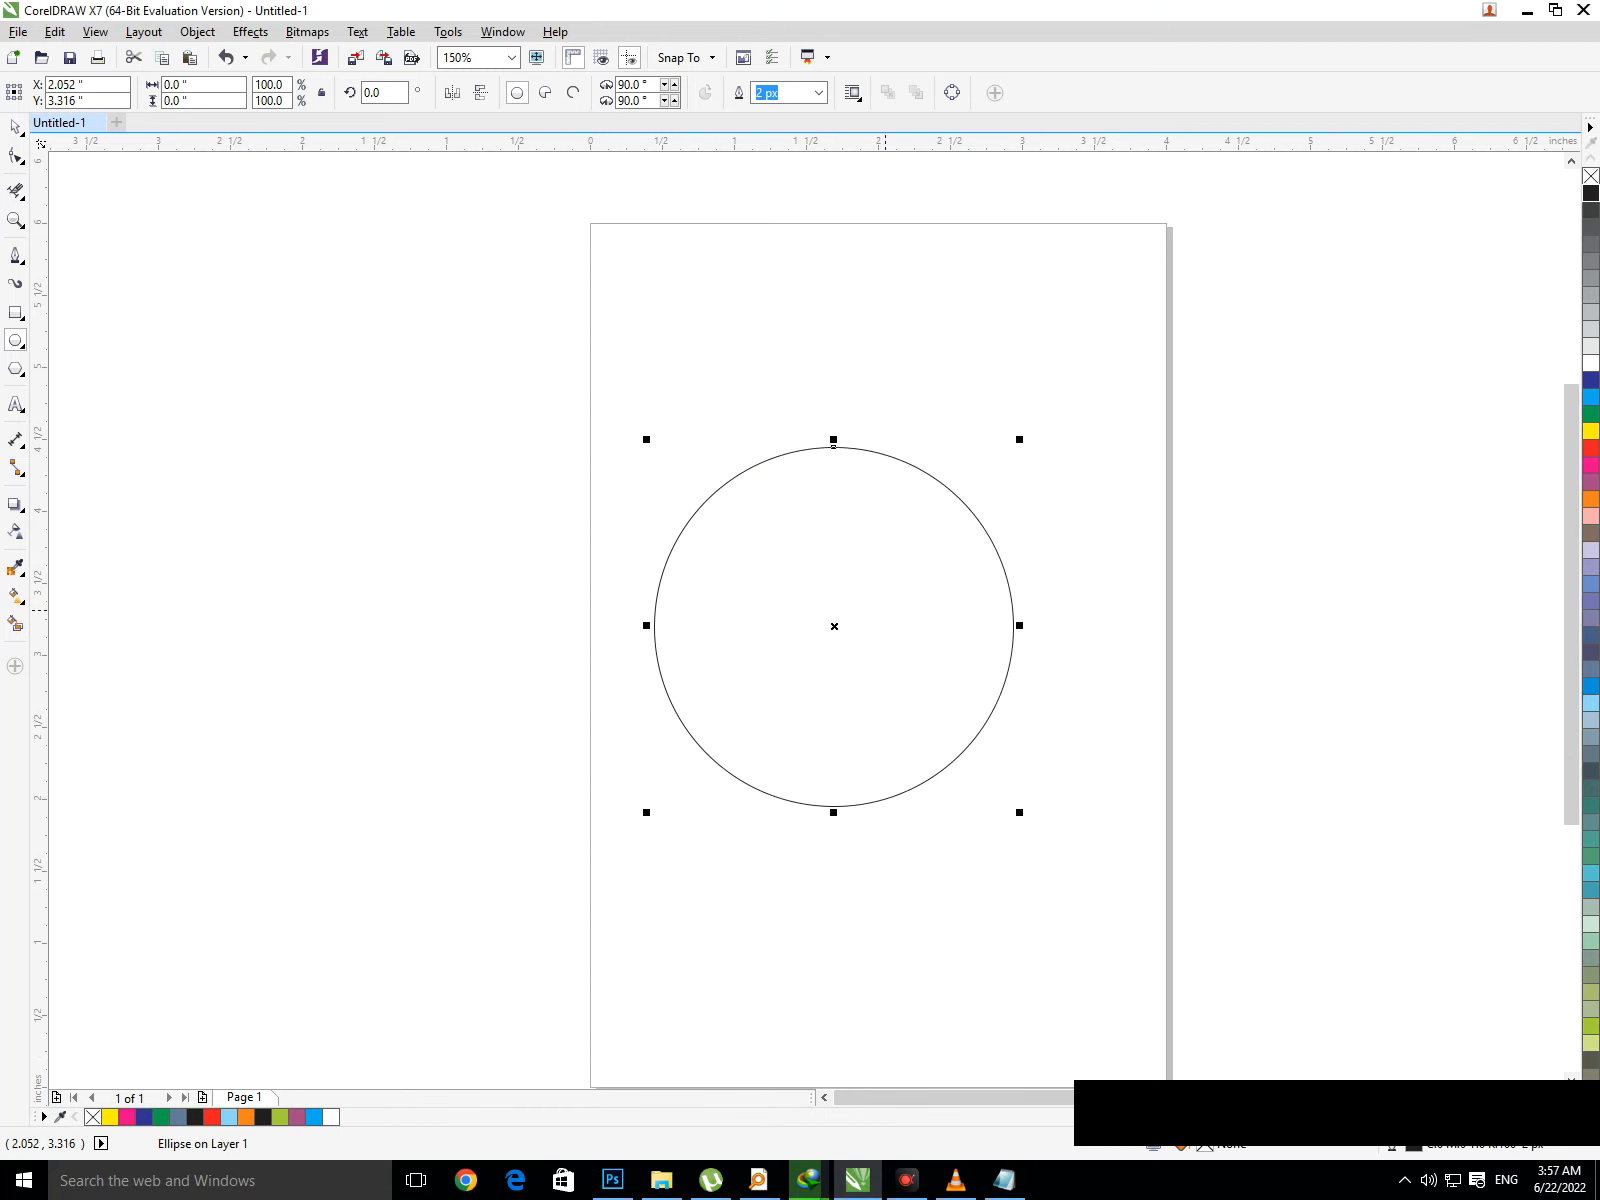
{"action": "key", "text": "F11"}
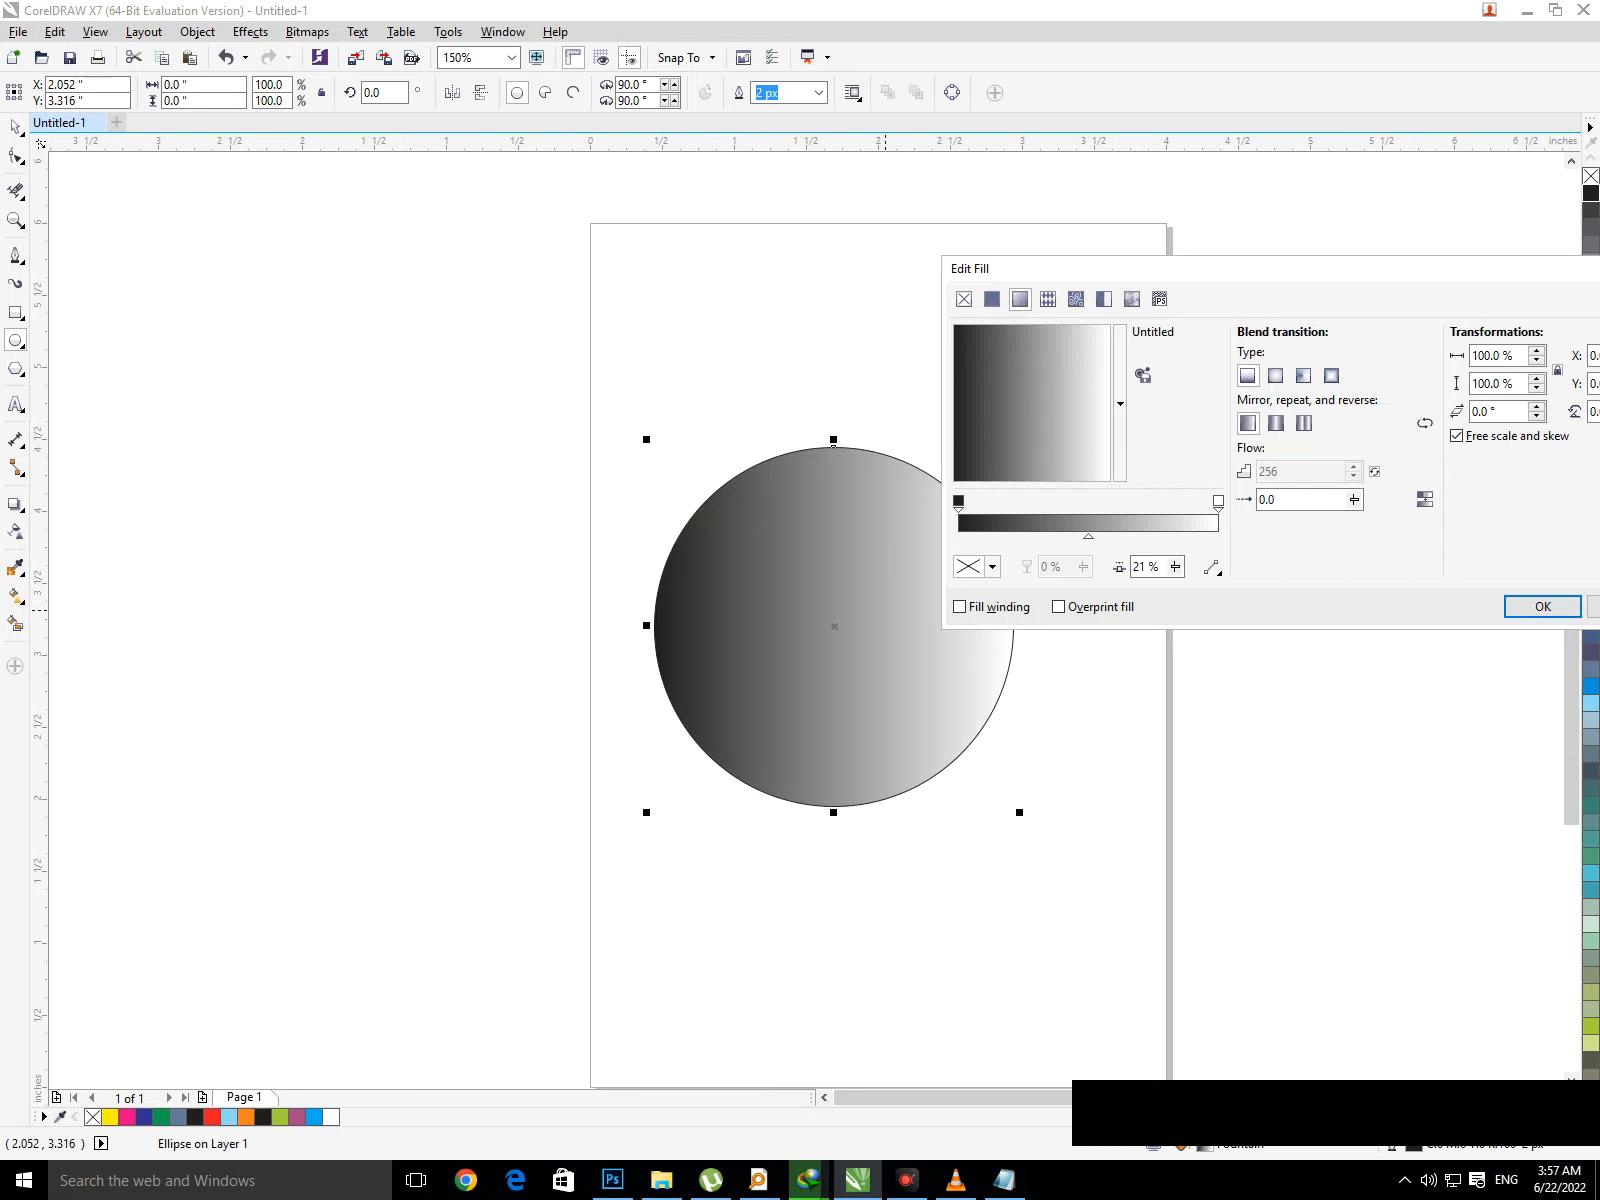
Switch to Notepad and add the line "on top click circle gradient" to the end of the note
{"action": "left_click", "coordinate": [1004, 1180]}
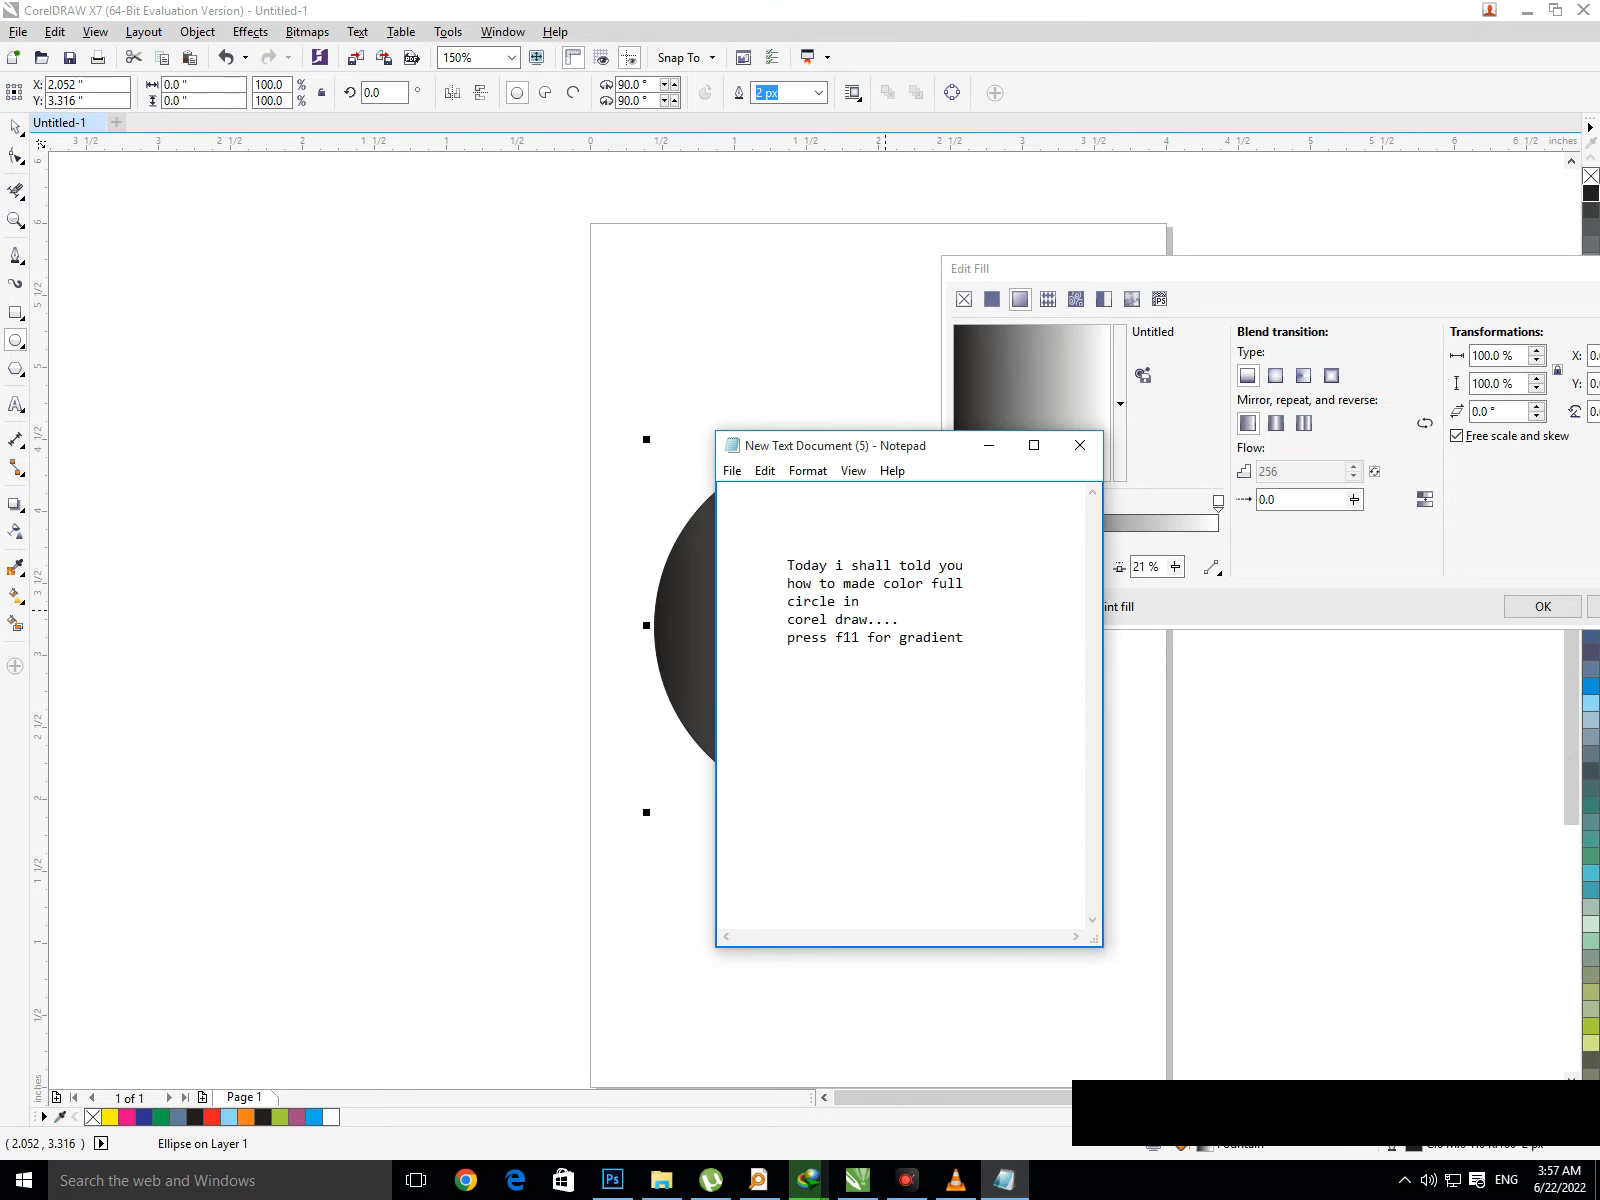
{"action": "key", "text": "Tab"}
{"action": "type", "text": "pm"}
{"action": "key", "text": "BackSpace"}
{"action": "key", "text": "BackSpace"}
{"action": "key", "text": "BackSpace"}
{"action": "type", "text": "on top click circle gradient"}
Return to CorelDRAW, change the circle's gradient to an elliptical fountain fill and select its white end node
{"action": "left_click", "coordinate": [989, 445]}
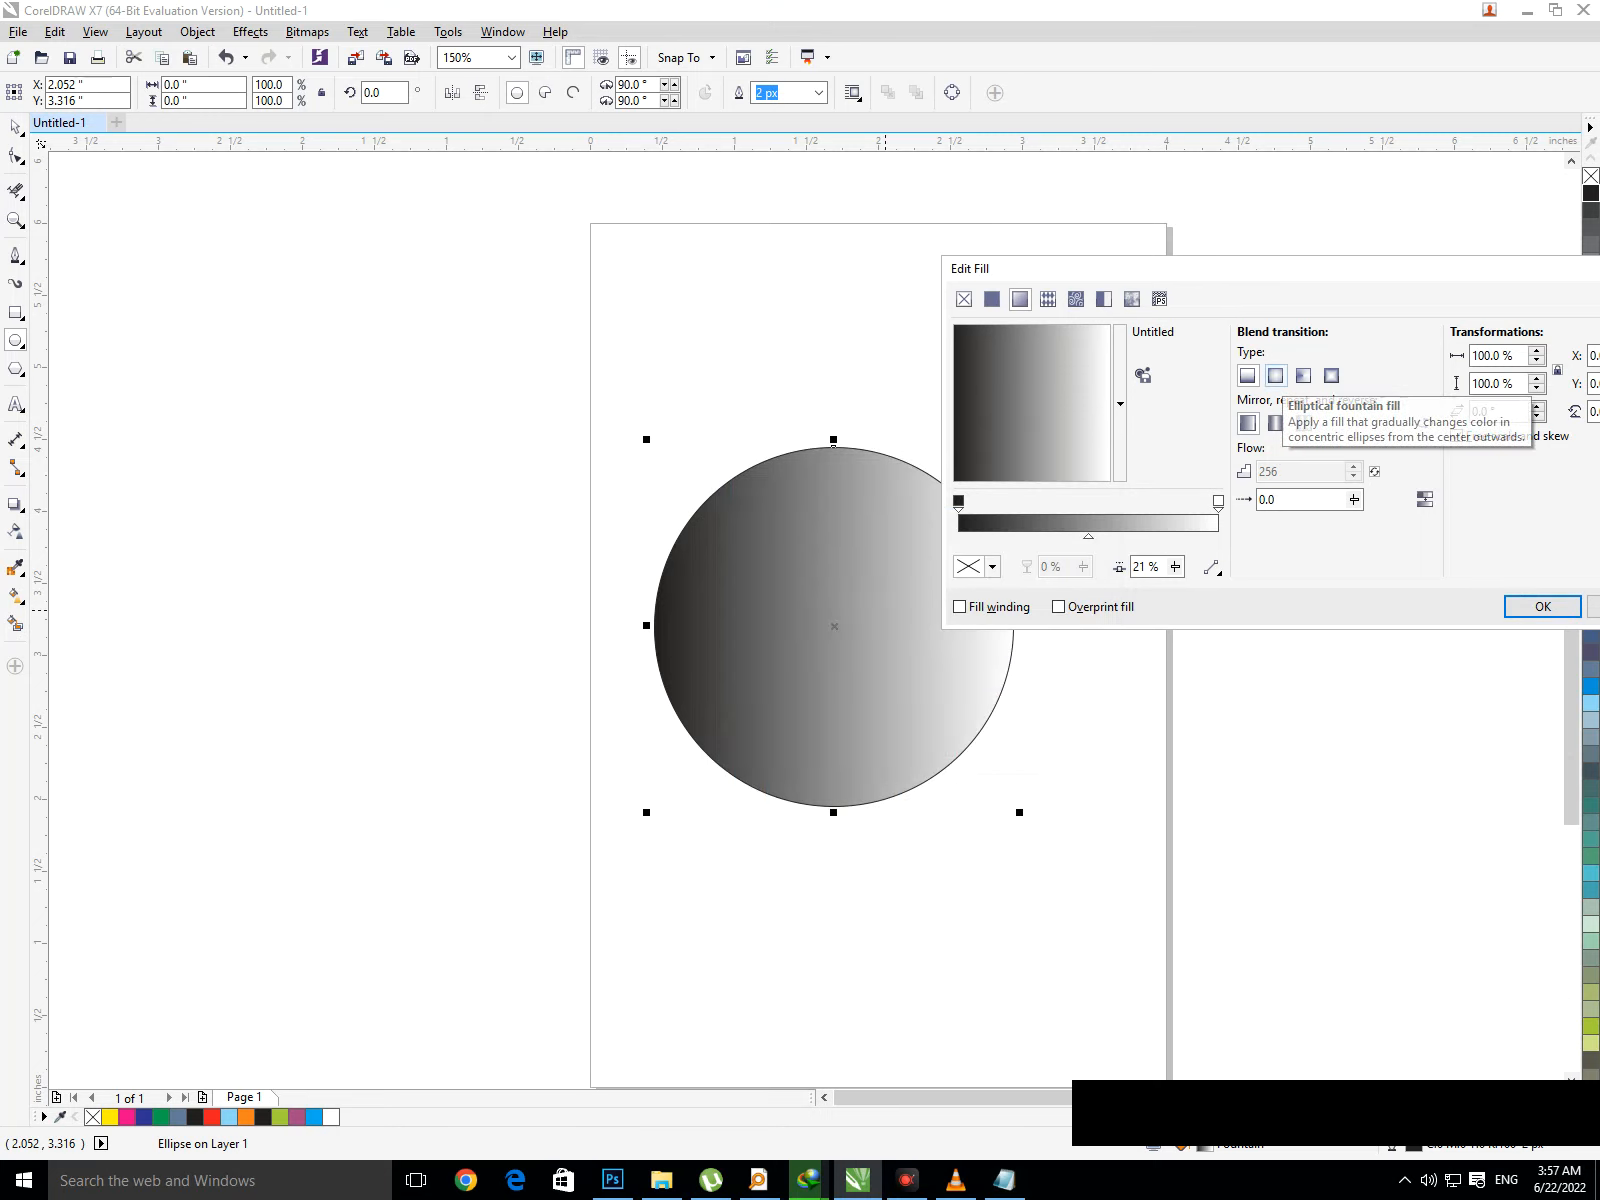
{"action": "left_click", "coordinate": [1275, 376]}
{"action": "left_click", "coordinate": [1218, 502]}
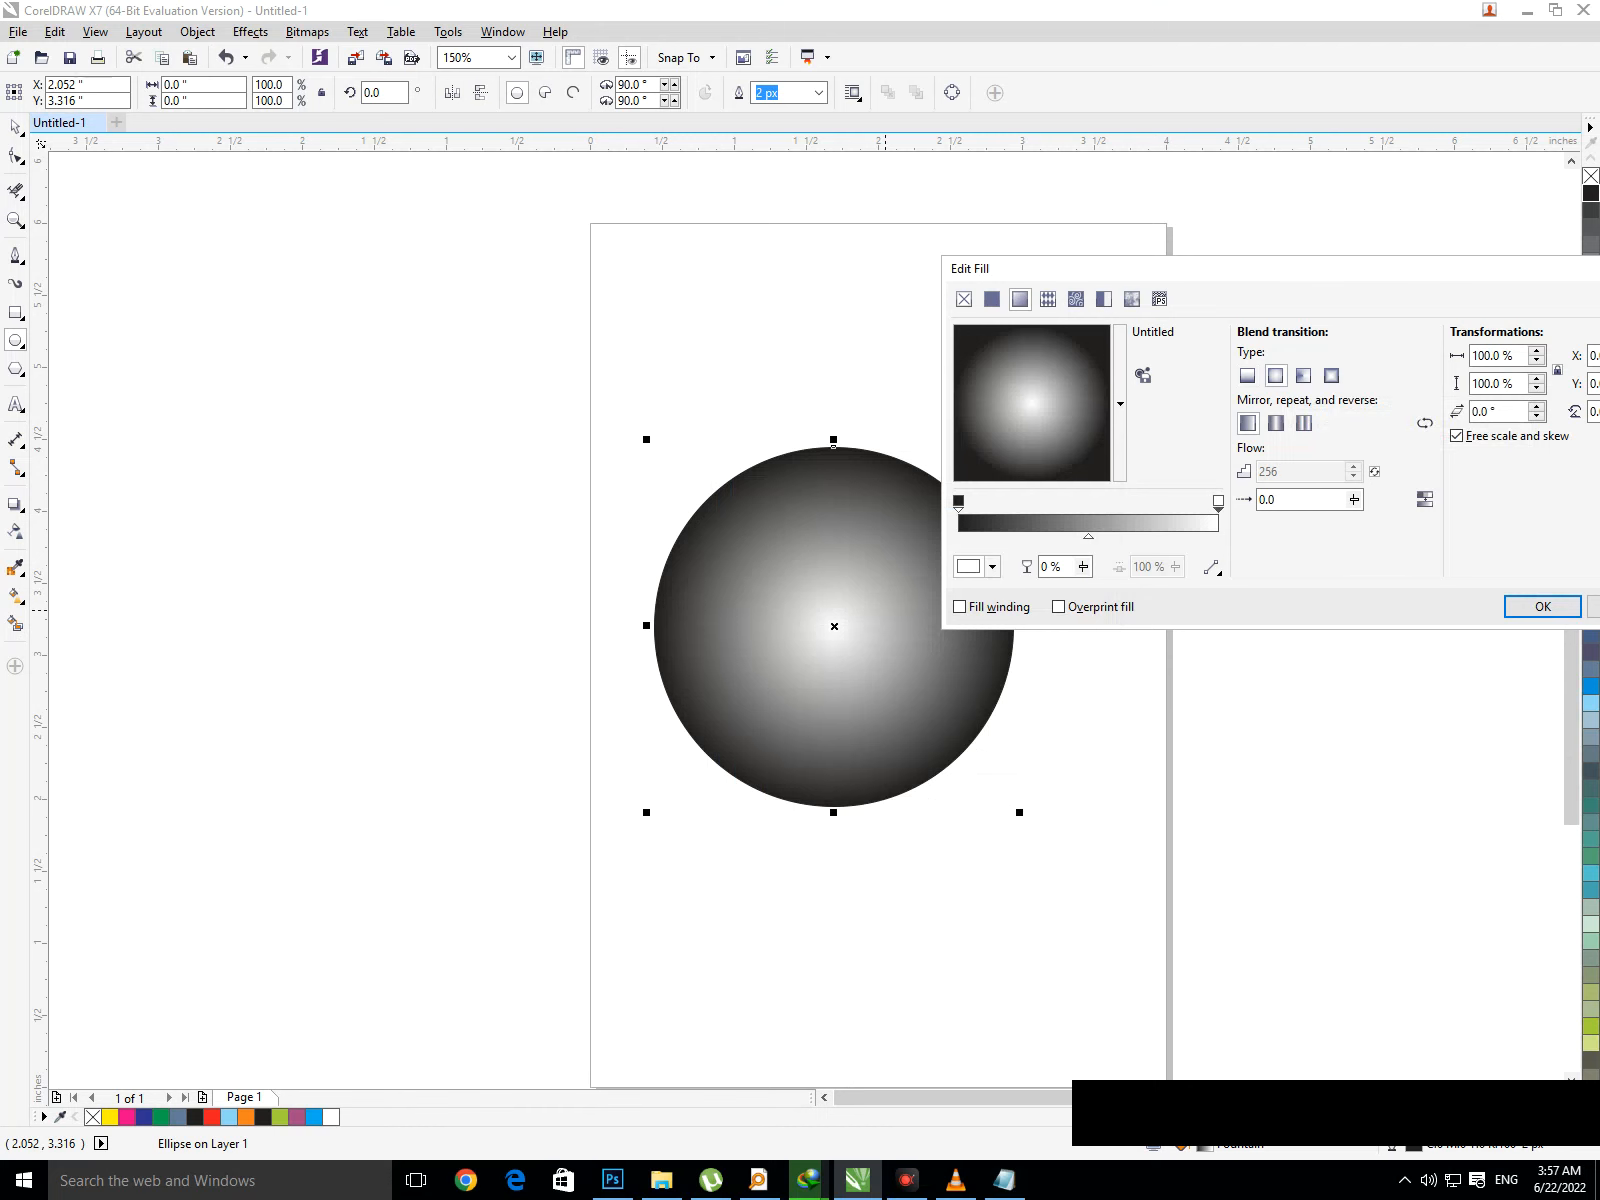
Switch to Notepad and add "double click any where on this" and "border" as two more lines of the note
{"action": "left_click", "coordinate": [1004, 1180]}
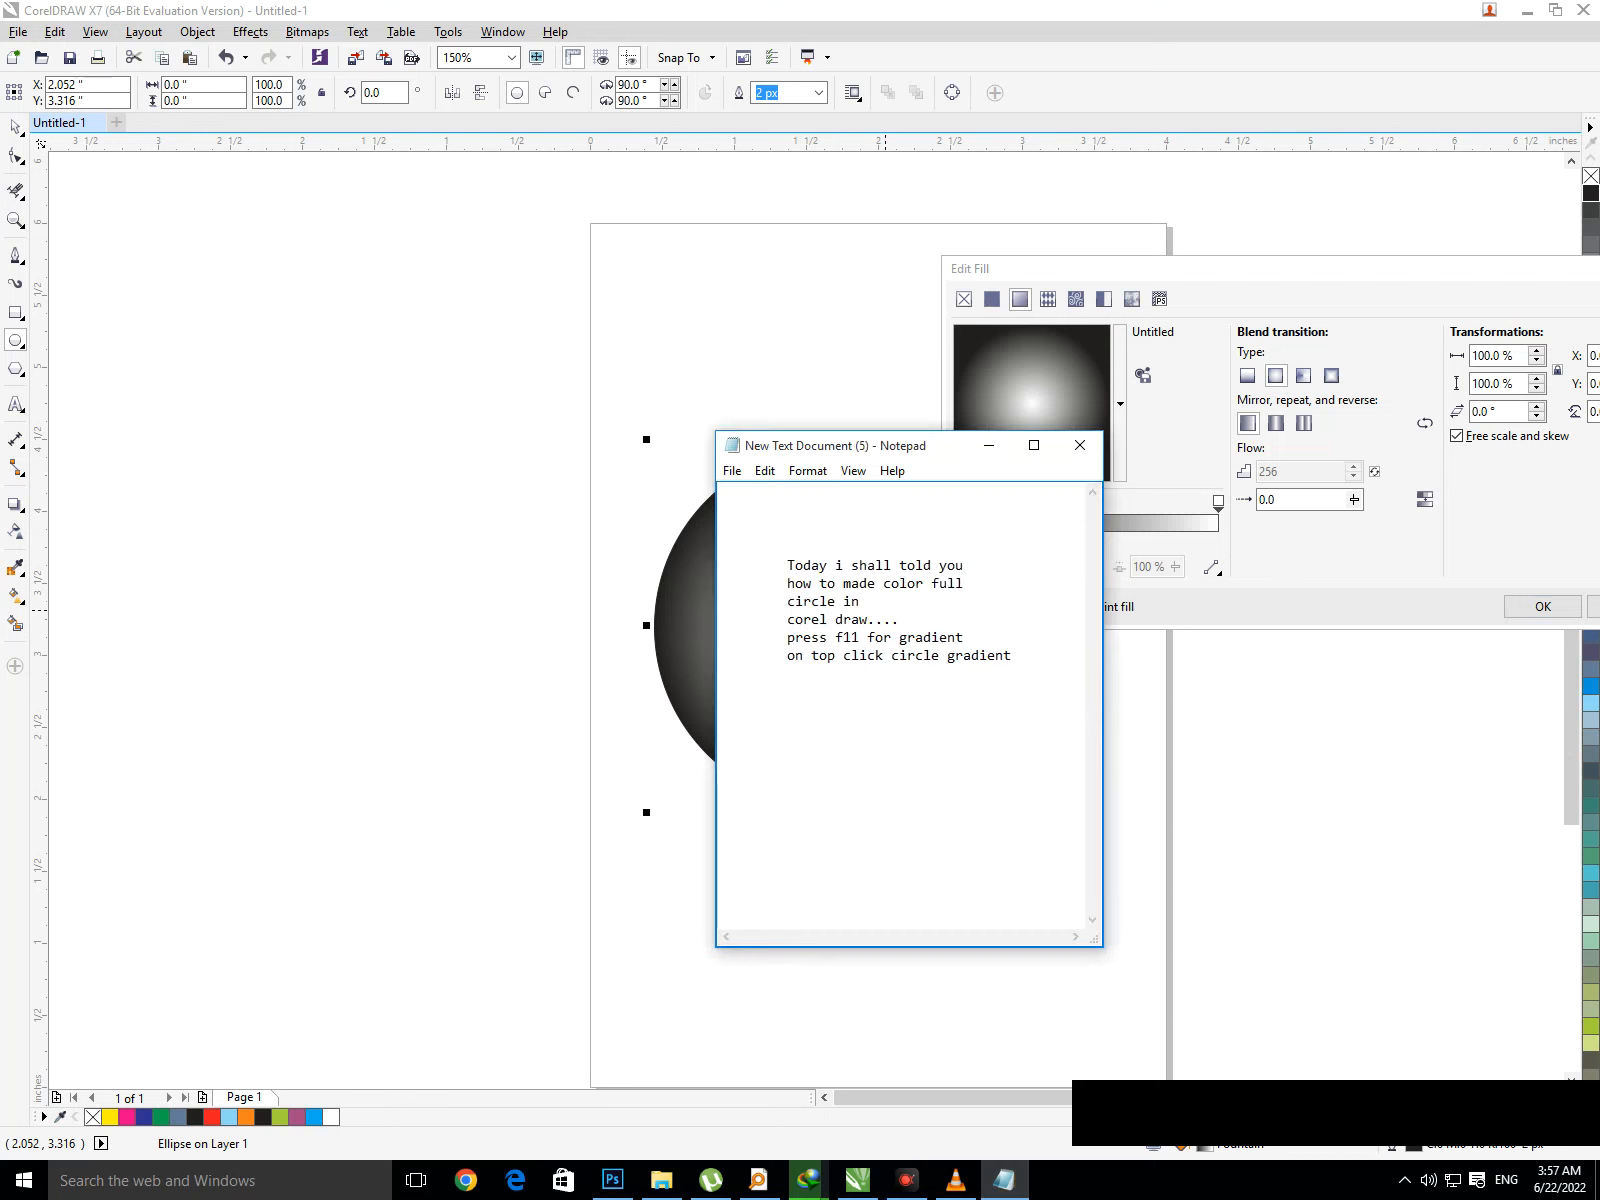
{"action": "key", "text": "Tab"}
{"action": "type", "text": "double click any where on this"}
{"action": "key", "text": "Return"}
{"action": "type", "text": "border"}
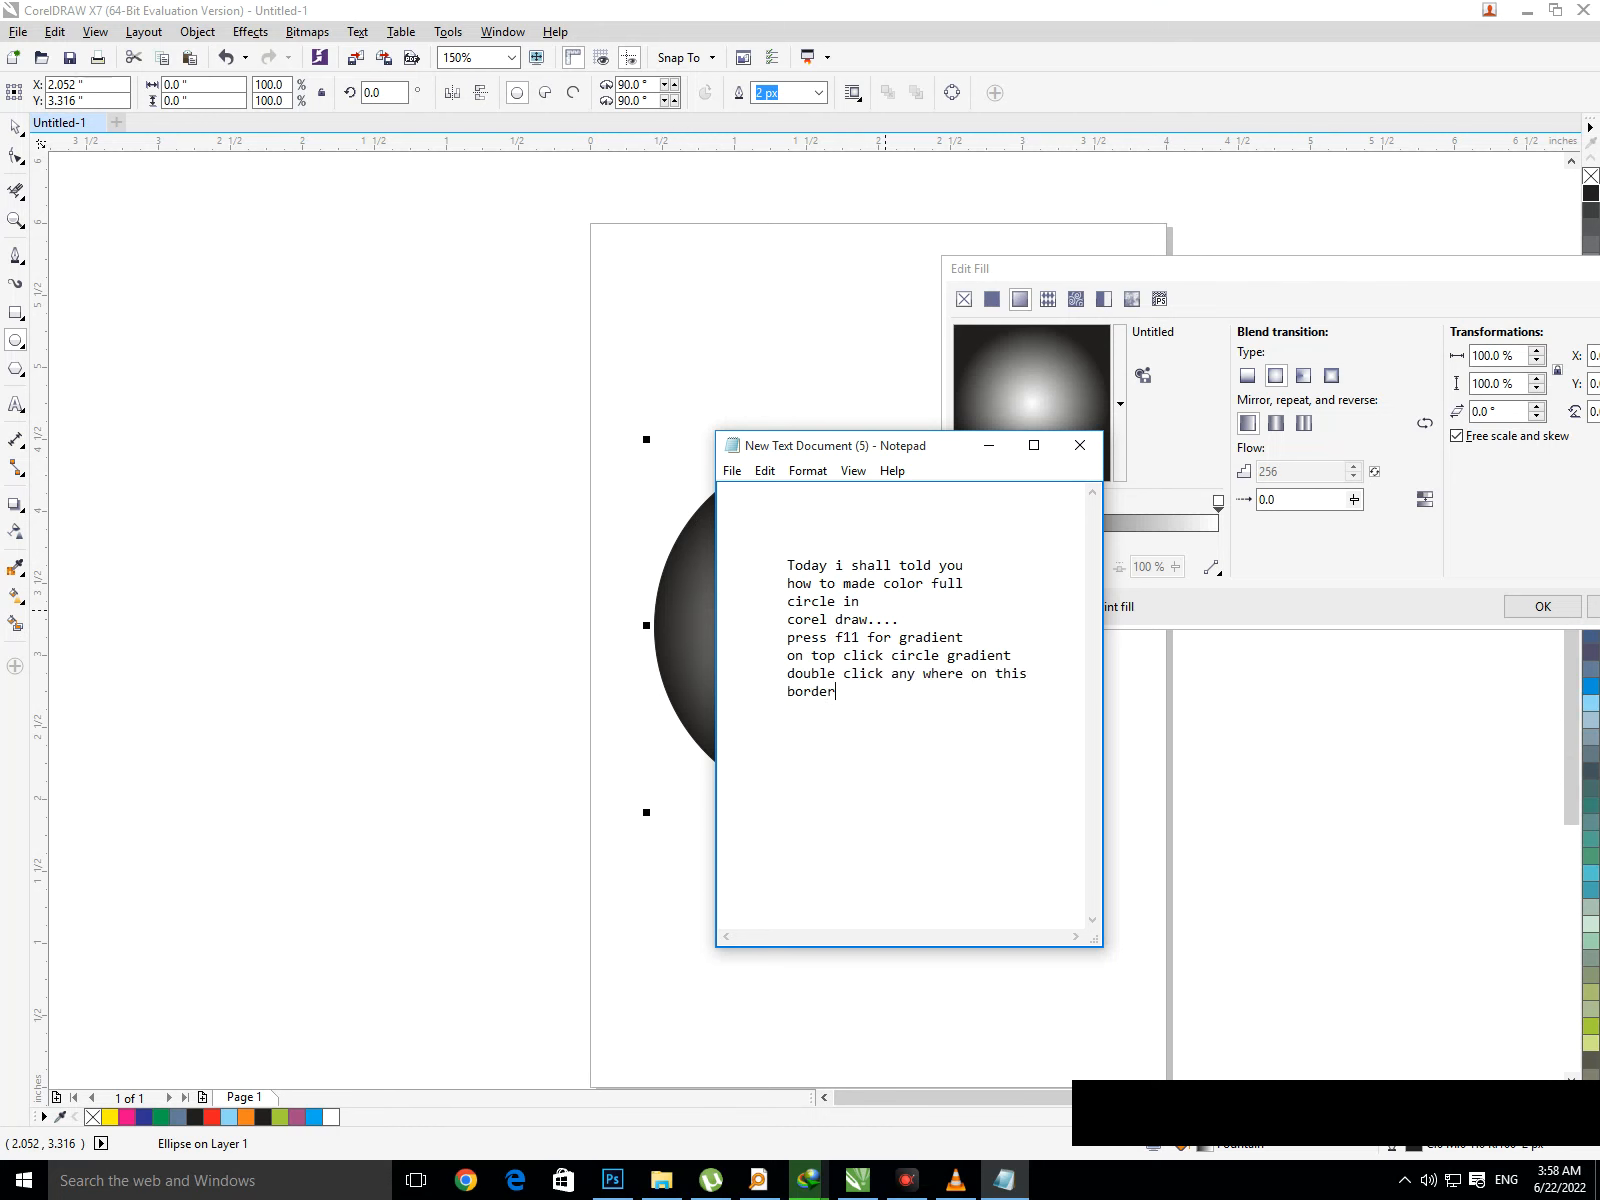
Return to CorelDRAW, add a gradient node at the 56% position and colour it white
{"action": "left_click", "coordinate": [988, 445]}
{"action": "double_click", "coordinate": [1062, 521]}
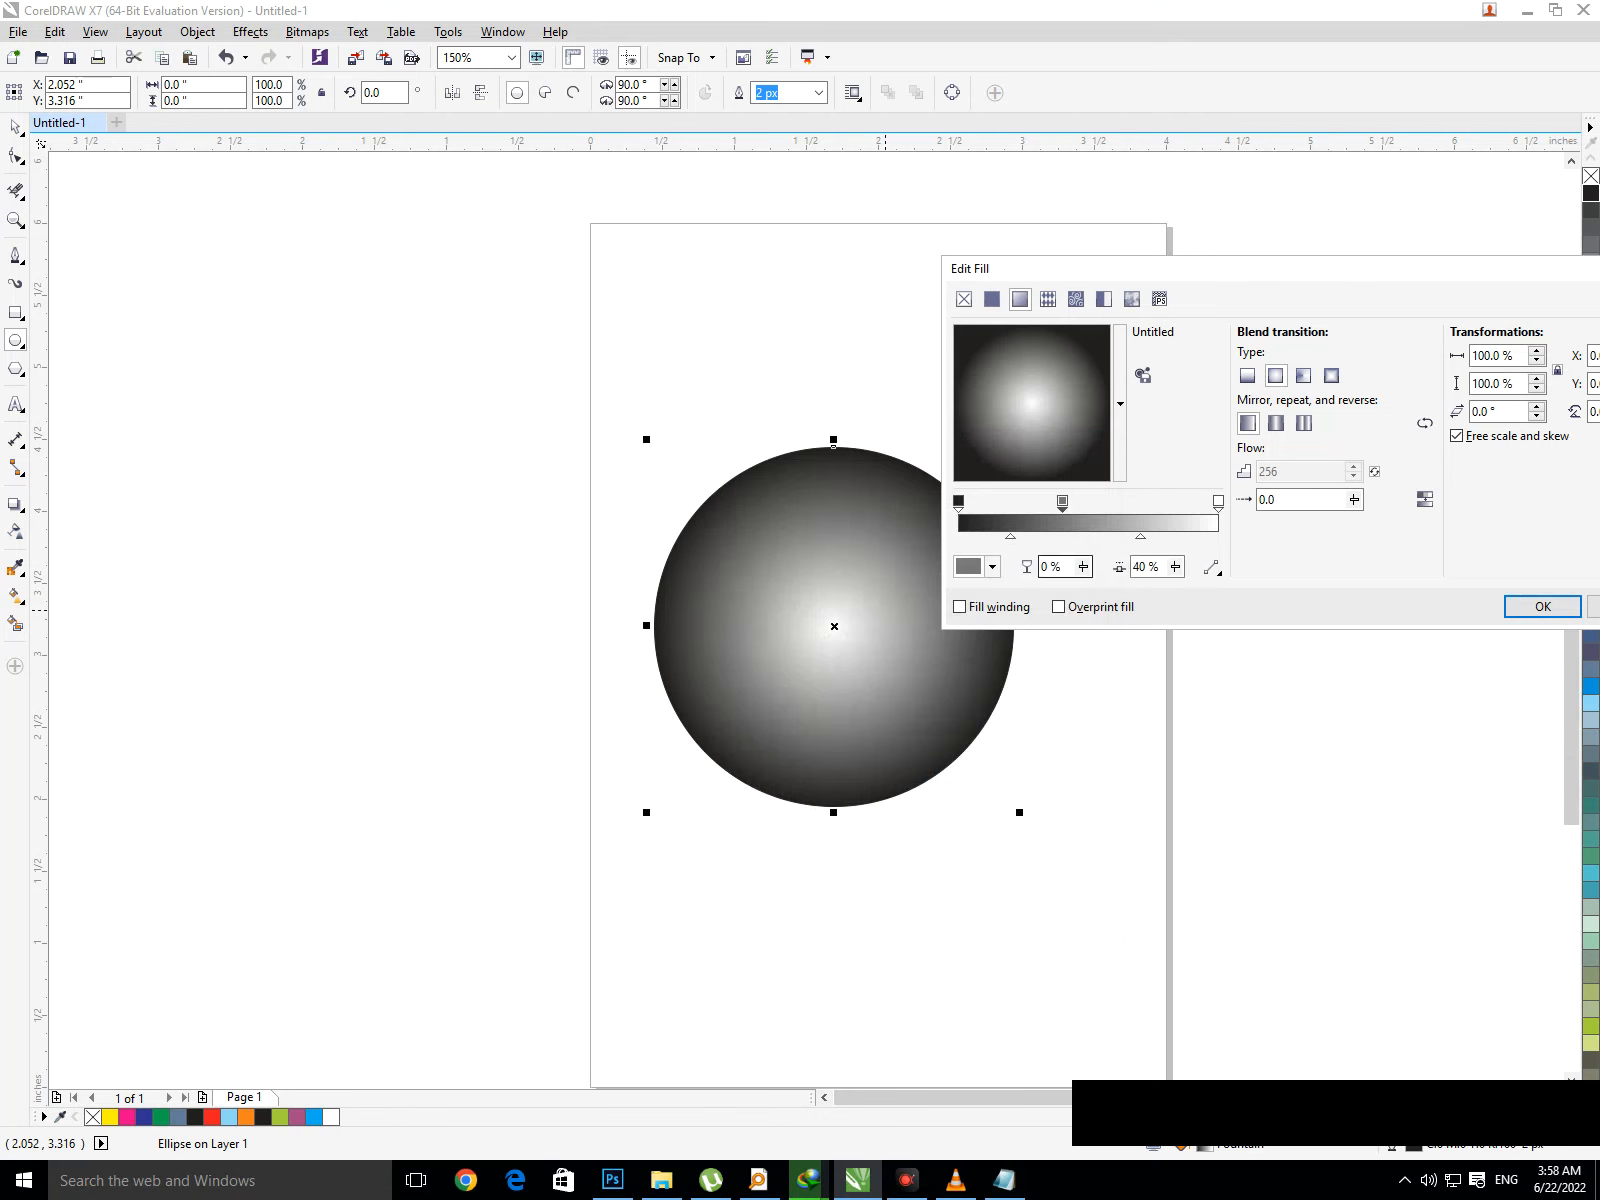
{"action": "left_click_drag", "start_coordinate": [1062, 500], "coordinate": [1103, 500]}
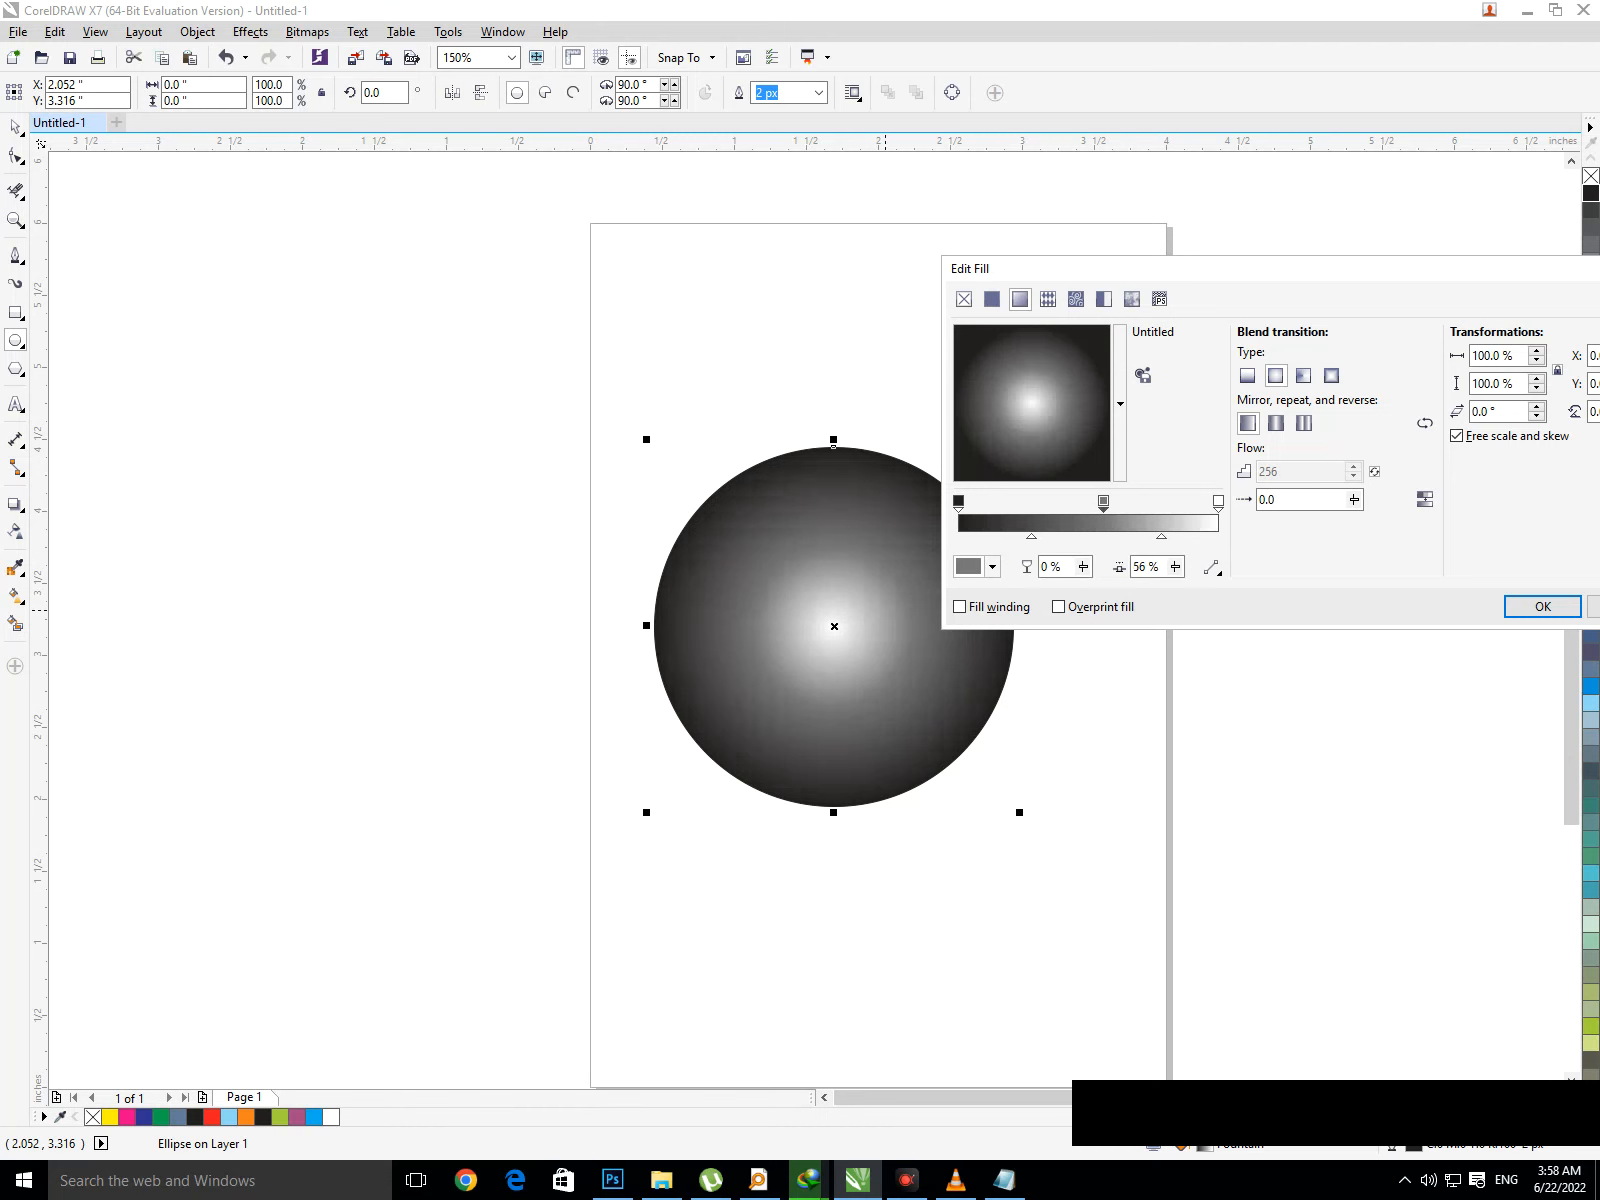
{"action": "left_click", "coordinate": [992, 566]}
{"action": "left_click", "coordinate": [982, 663]}
{"action": "left_click_drag", "start_coordinate": [982, 663], "coordinate": [969, 658]}
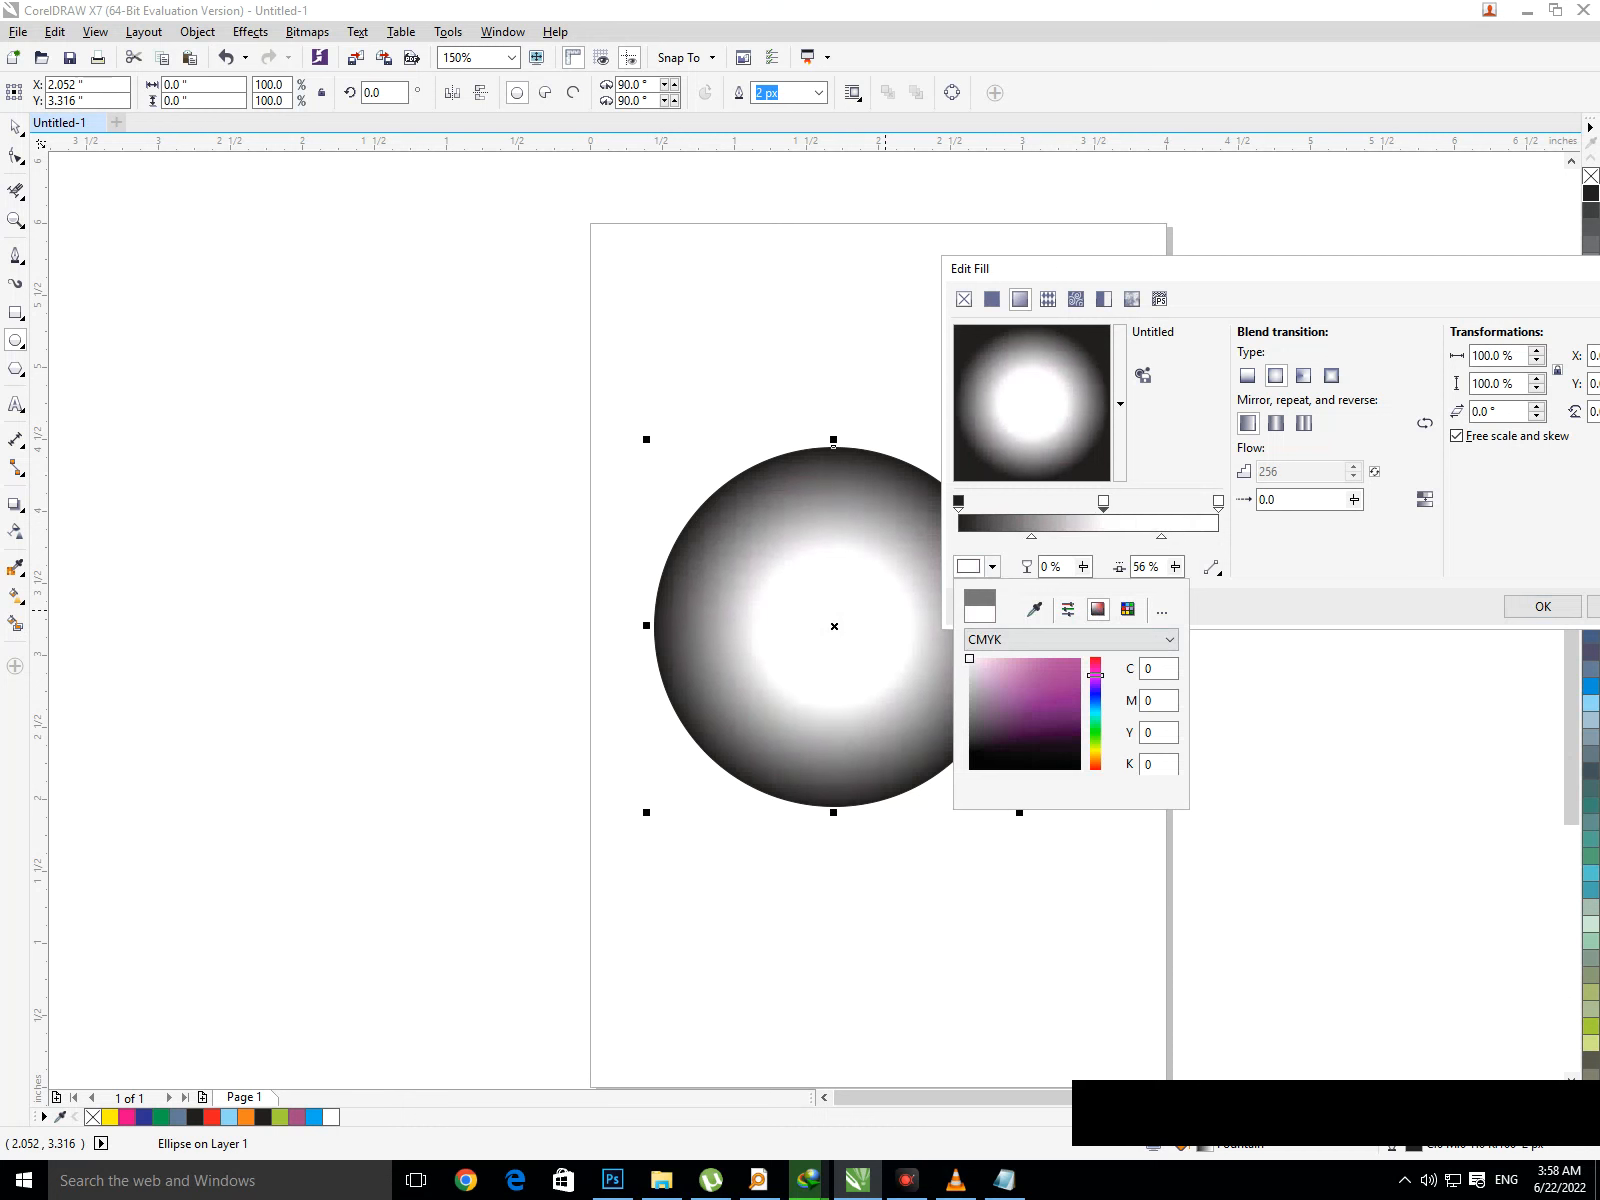
{"action": "key", "text": "Return"}
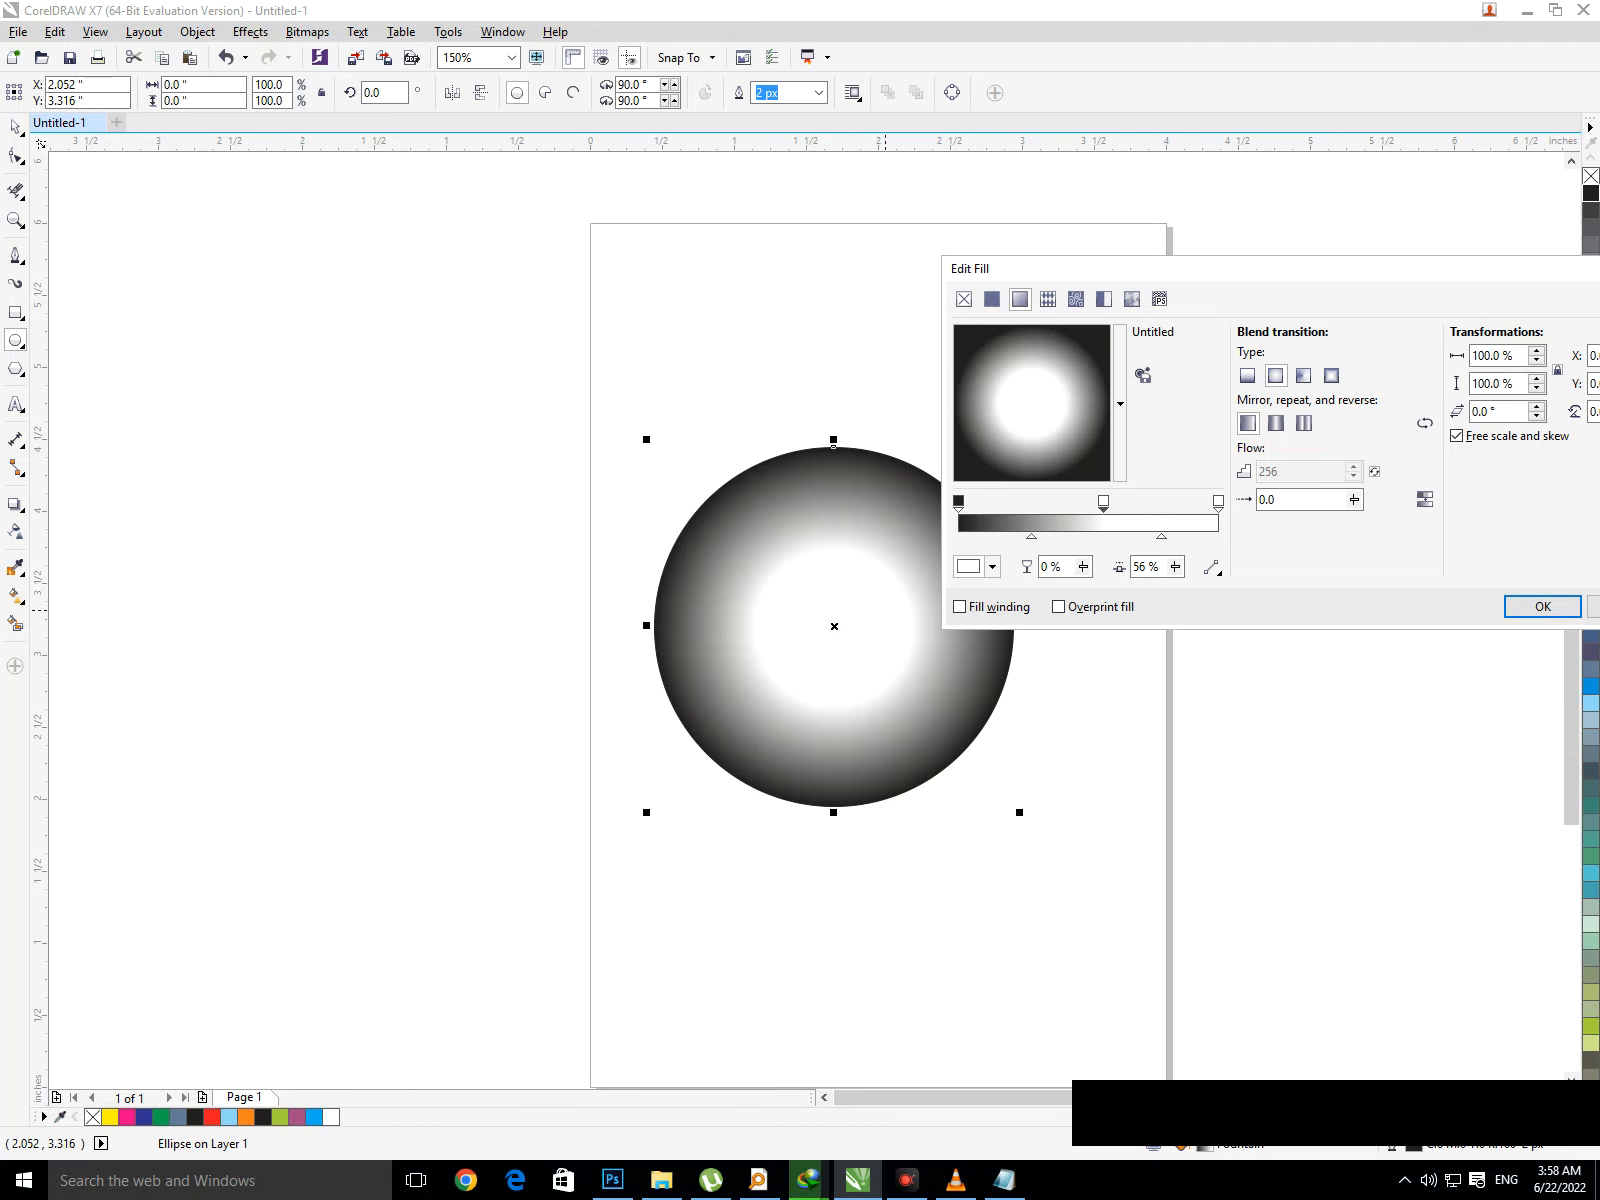
Add a gradient node at the 31% position and colour it green with C 64, M 0, Y 100, K 0
{"action": "double_click", "coordinate": [1038, 522]}
{"action": "left_click", "coordinate": [992, 566]}
{"action": "left_click_drag", "start_coordinate": [1060, 690], "coordinate": [1080, 658]}
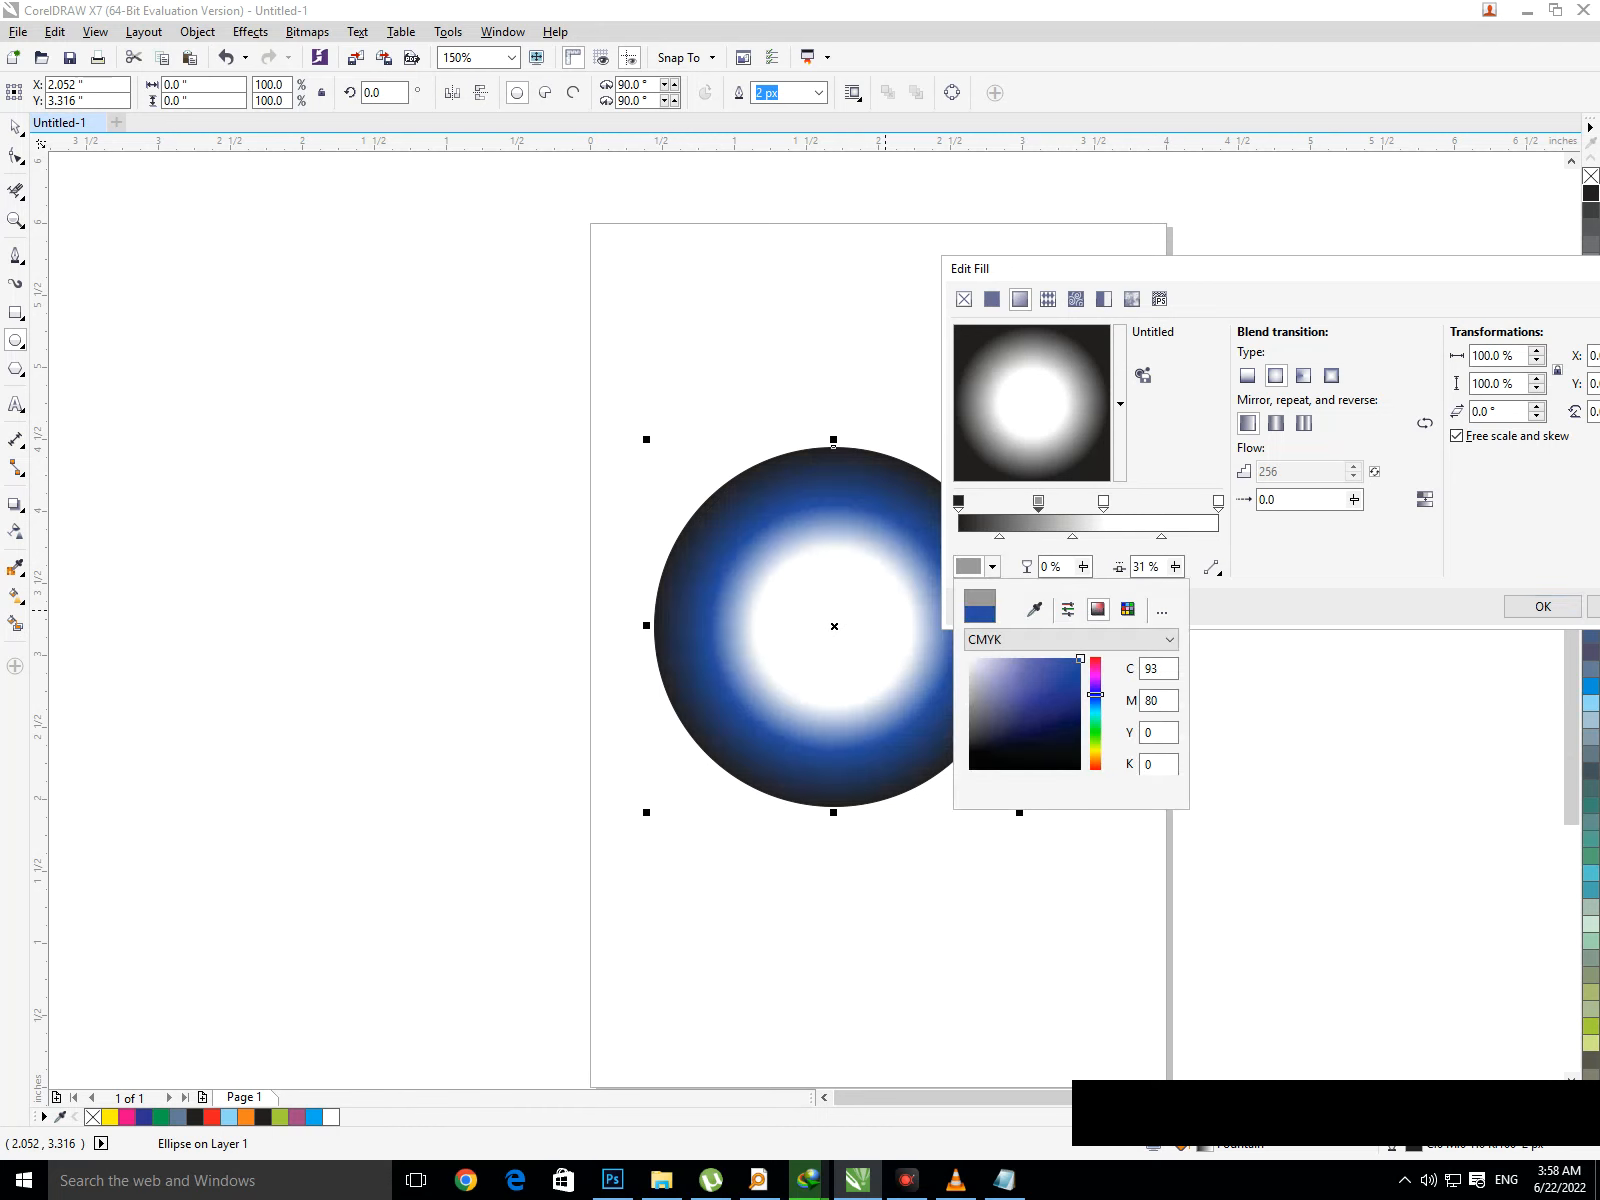
{"action": "left_click", "coordinate": [1095, 728]}
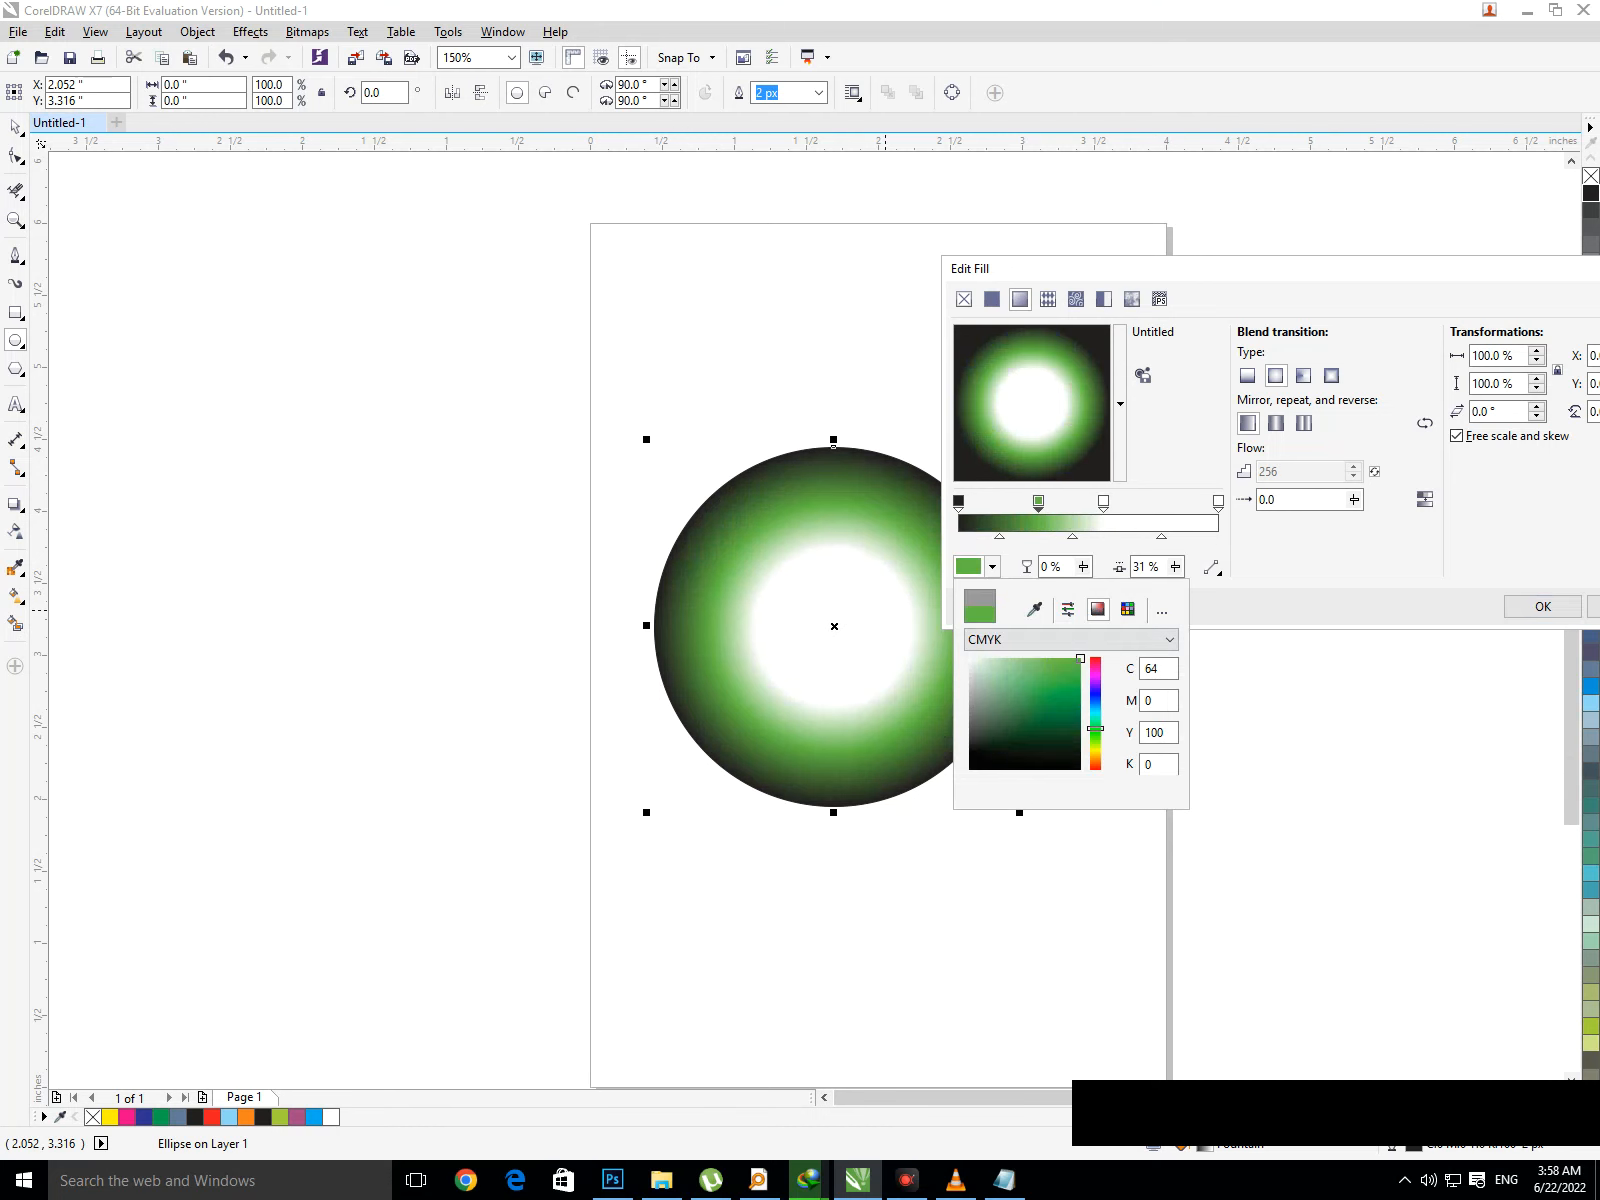
Recolour the gradient's black start node at 0% to a saturated blue
{"action": "left_click", "coordinate": [958, 501]}
{"action": "left_click", "coordinate": [958, 501]}
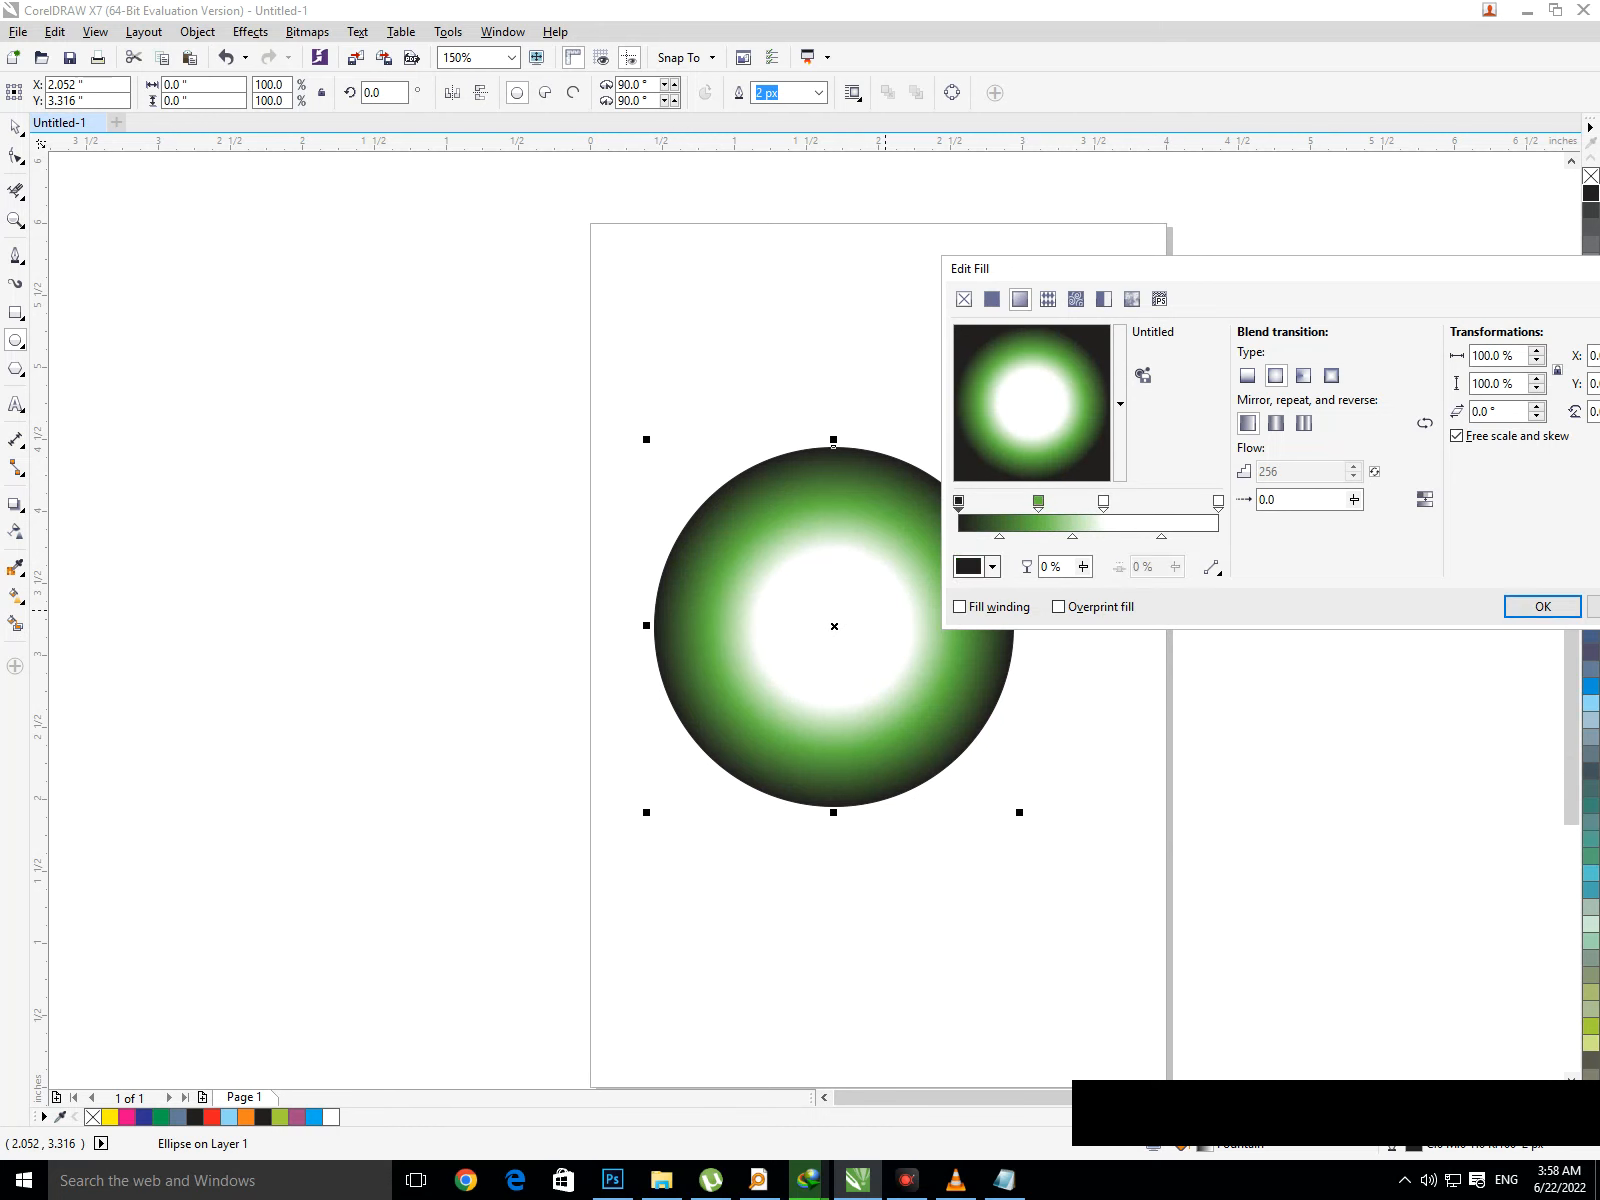
{"action": "left_click", "coordinate": [976, 566]}
{"action": "left_click", "coordinate": [1076, 659]}
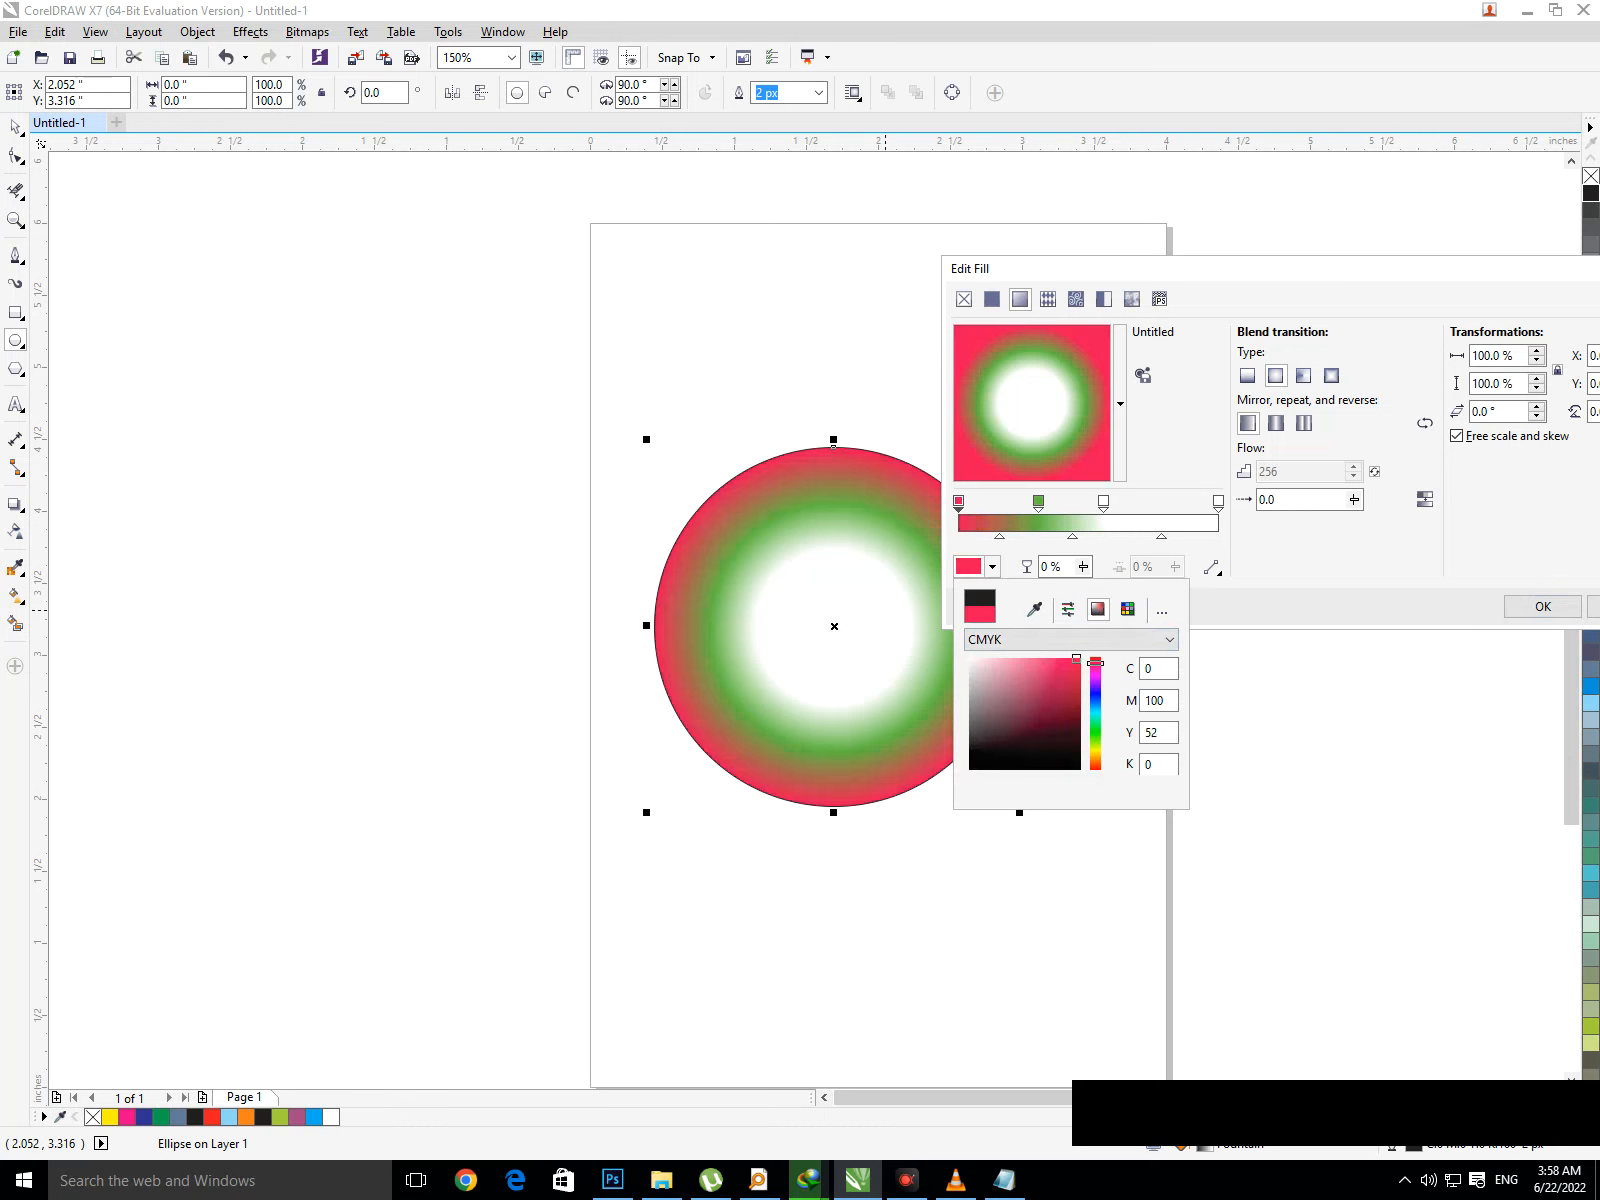
{"action": "left_click", "coordinate": [1095, 724]}
{"action": "left_click", "coordinate": [1095, 693]}
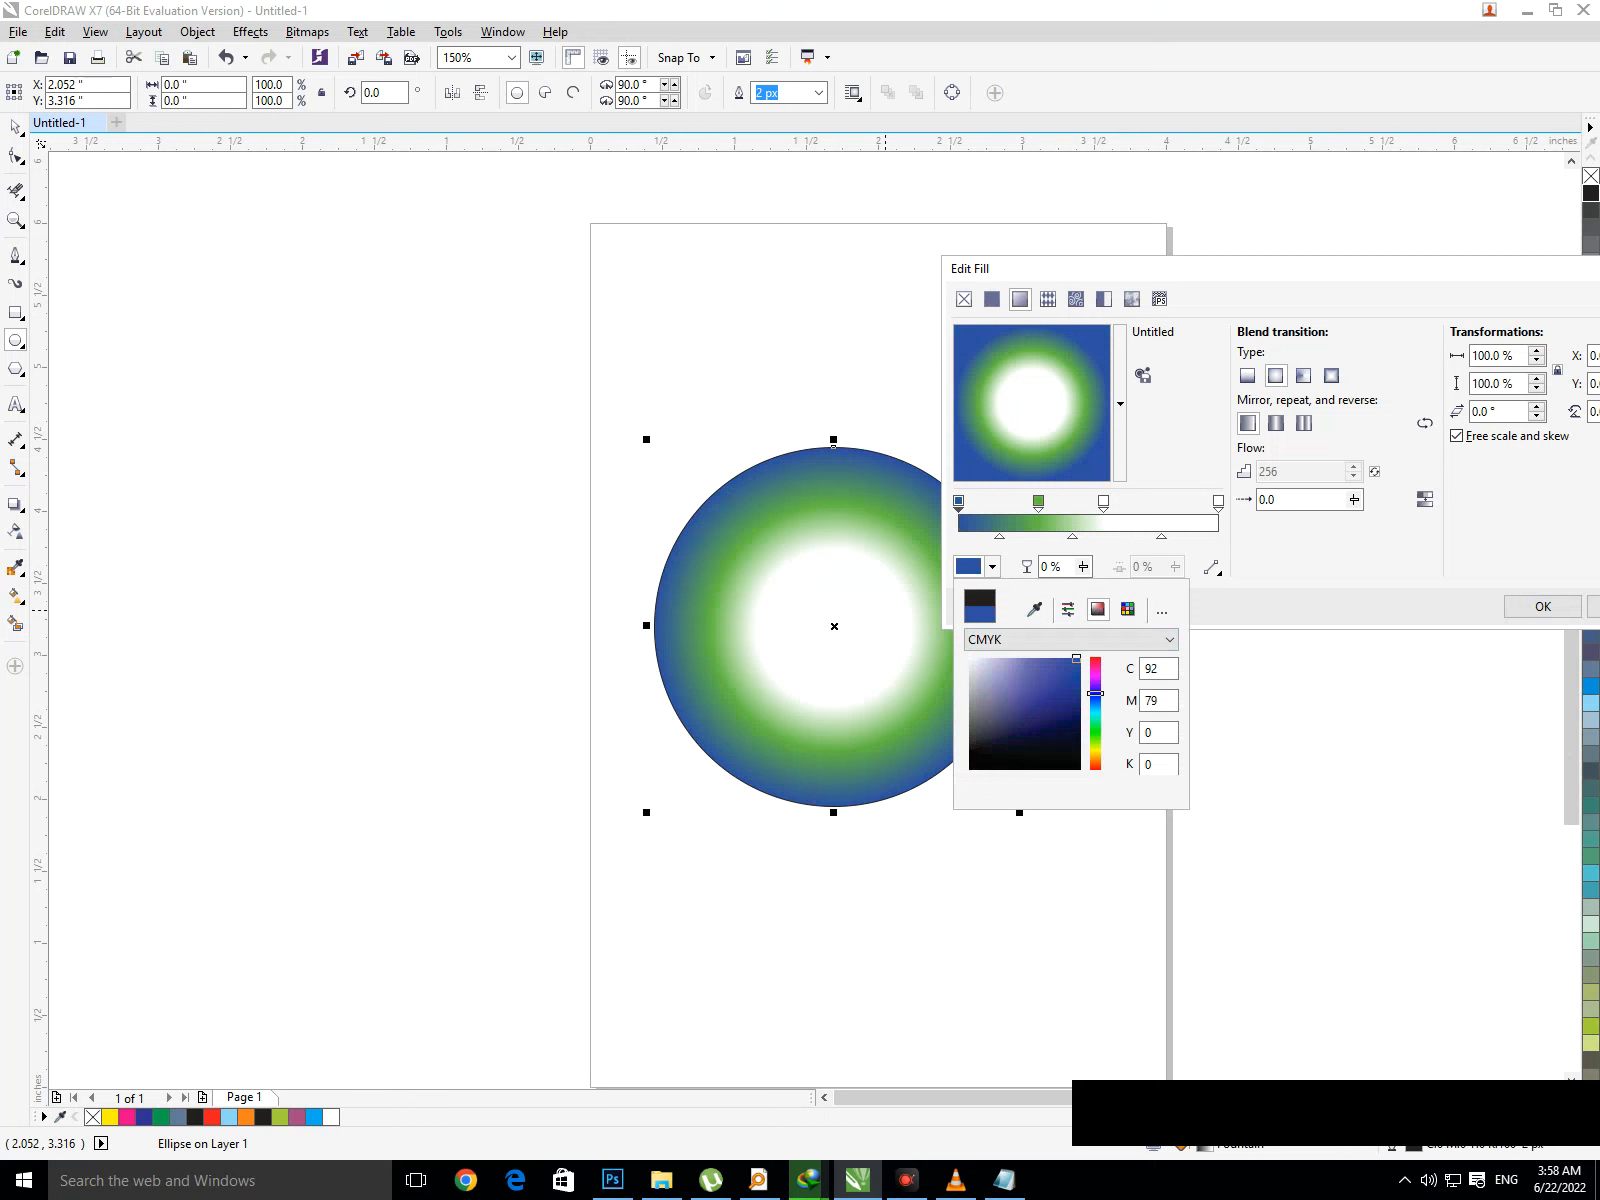
{"action": "left_click", "coordinate": [1095, 660]}
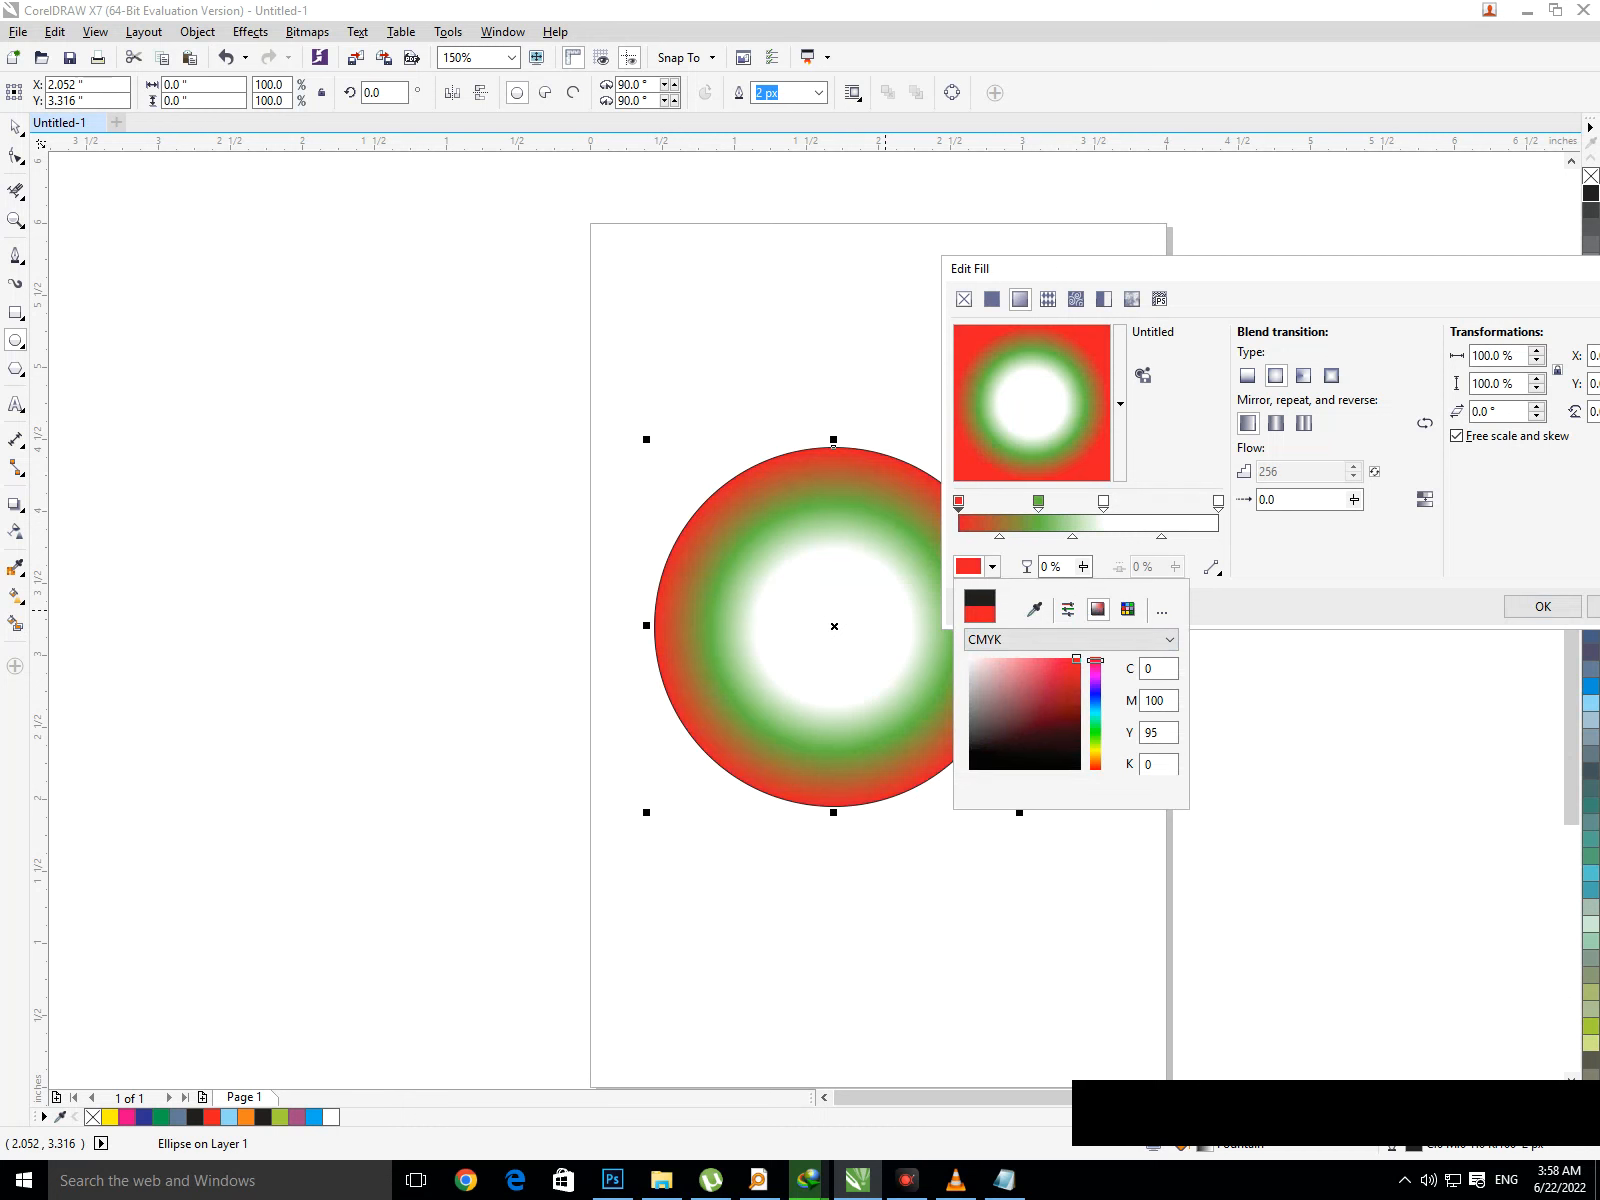
{"action": "left_click", "coordinate": [1095, 698]}
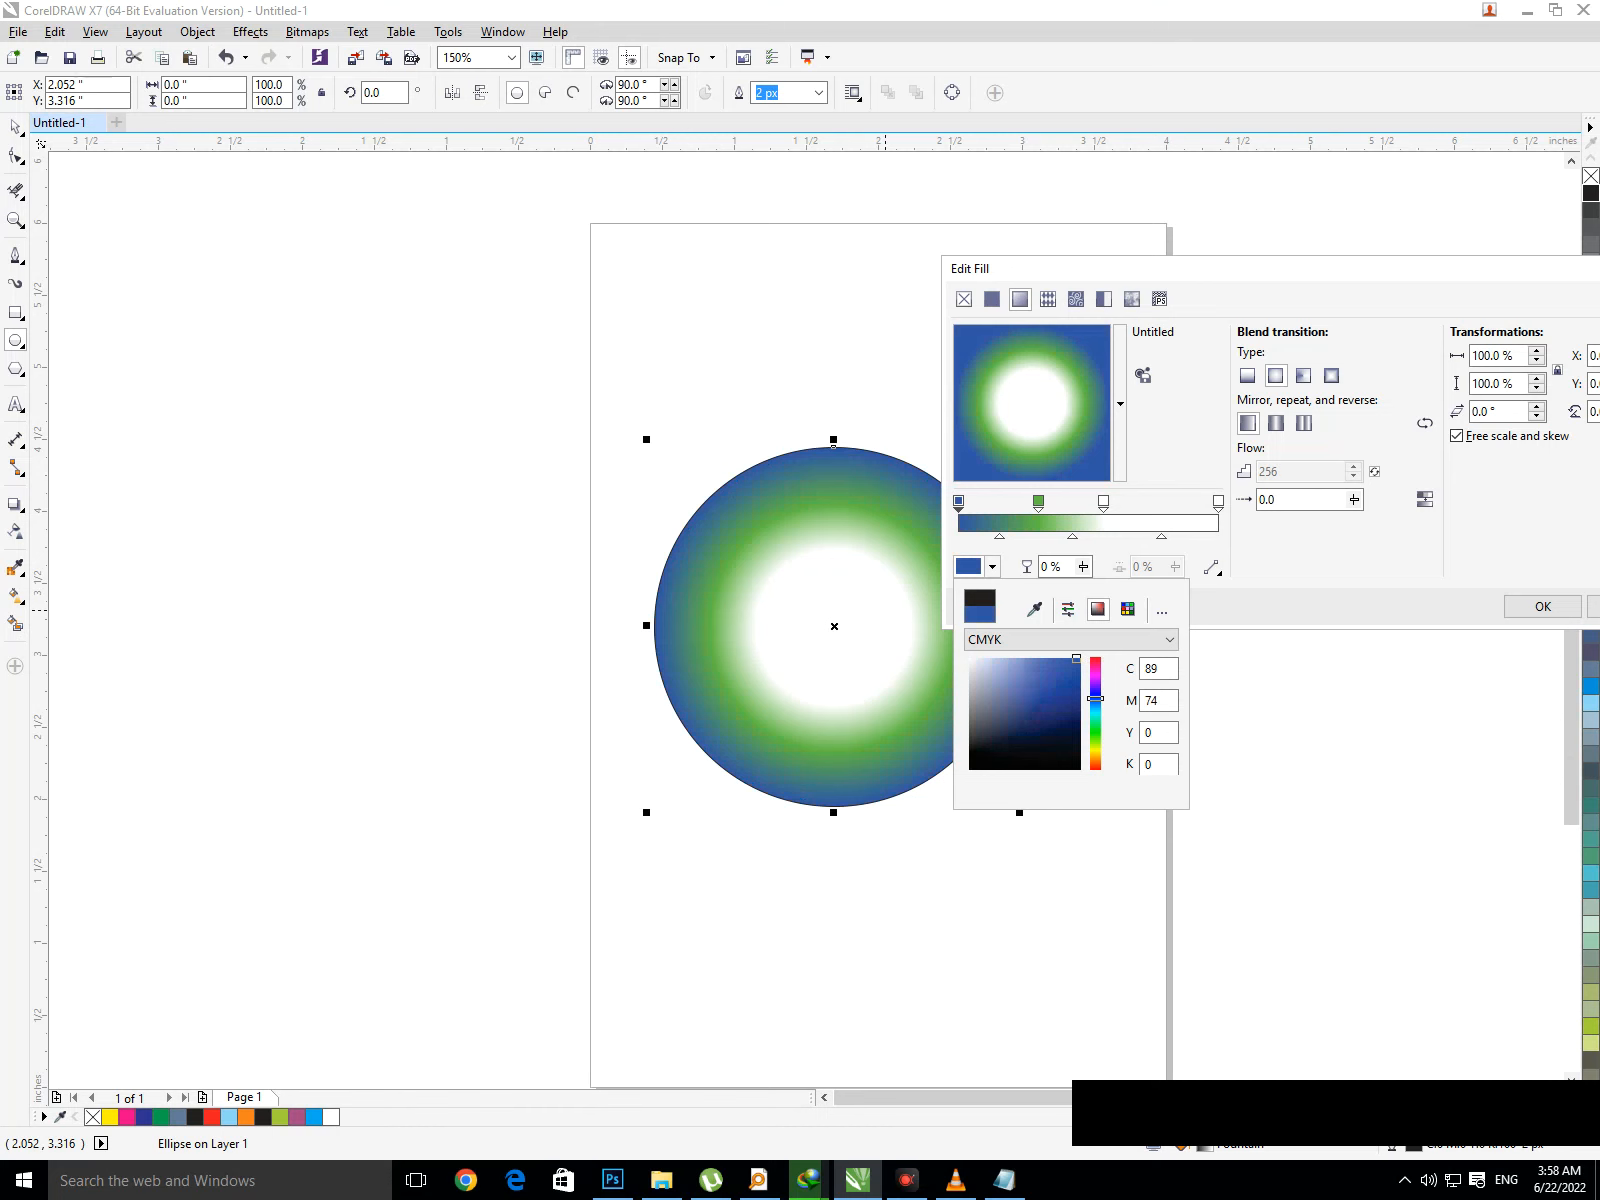
{"action": "left_click", "coordinate": [1095, 733]}
{"action": "left_click", "coordinate": [1095, 696]}
Add a gradient node at the 83% position and colour it red with C 0, M 90, Y 76, K 0
{"action": "left_click", "coordinate": [1173, 522]}
{"action": "double_click", "coordinate": [1173, 522]}
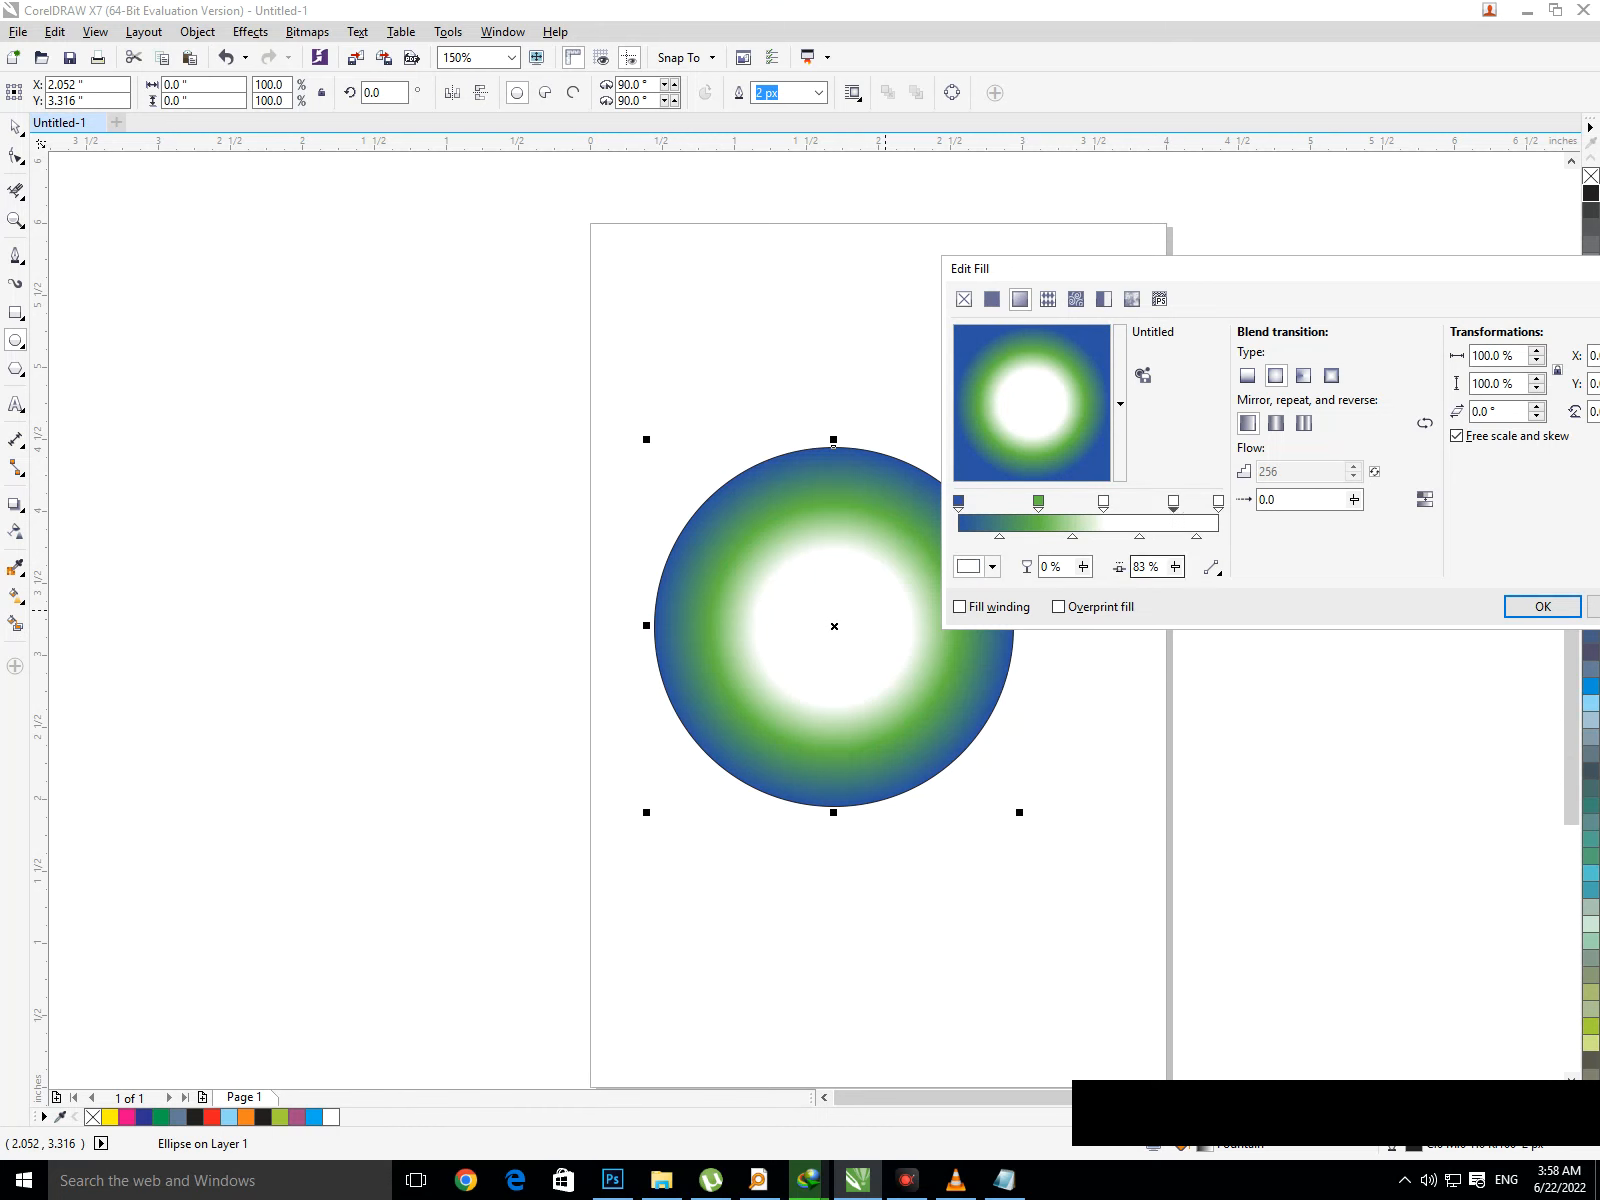
{"action": "left_click", "coordinate": [970, 566]}
{"action": "left_click", "coordinate": [1047, 661]}
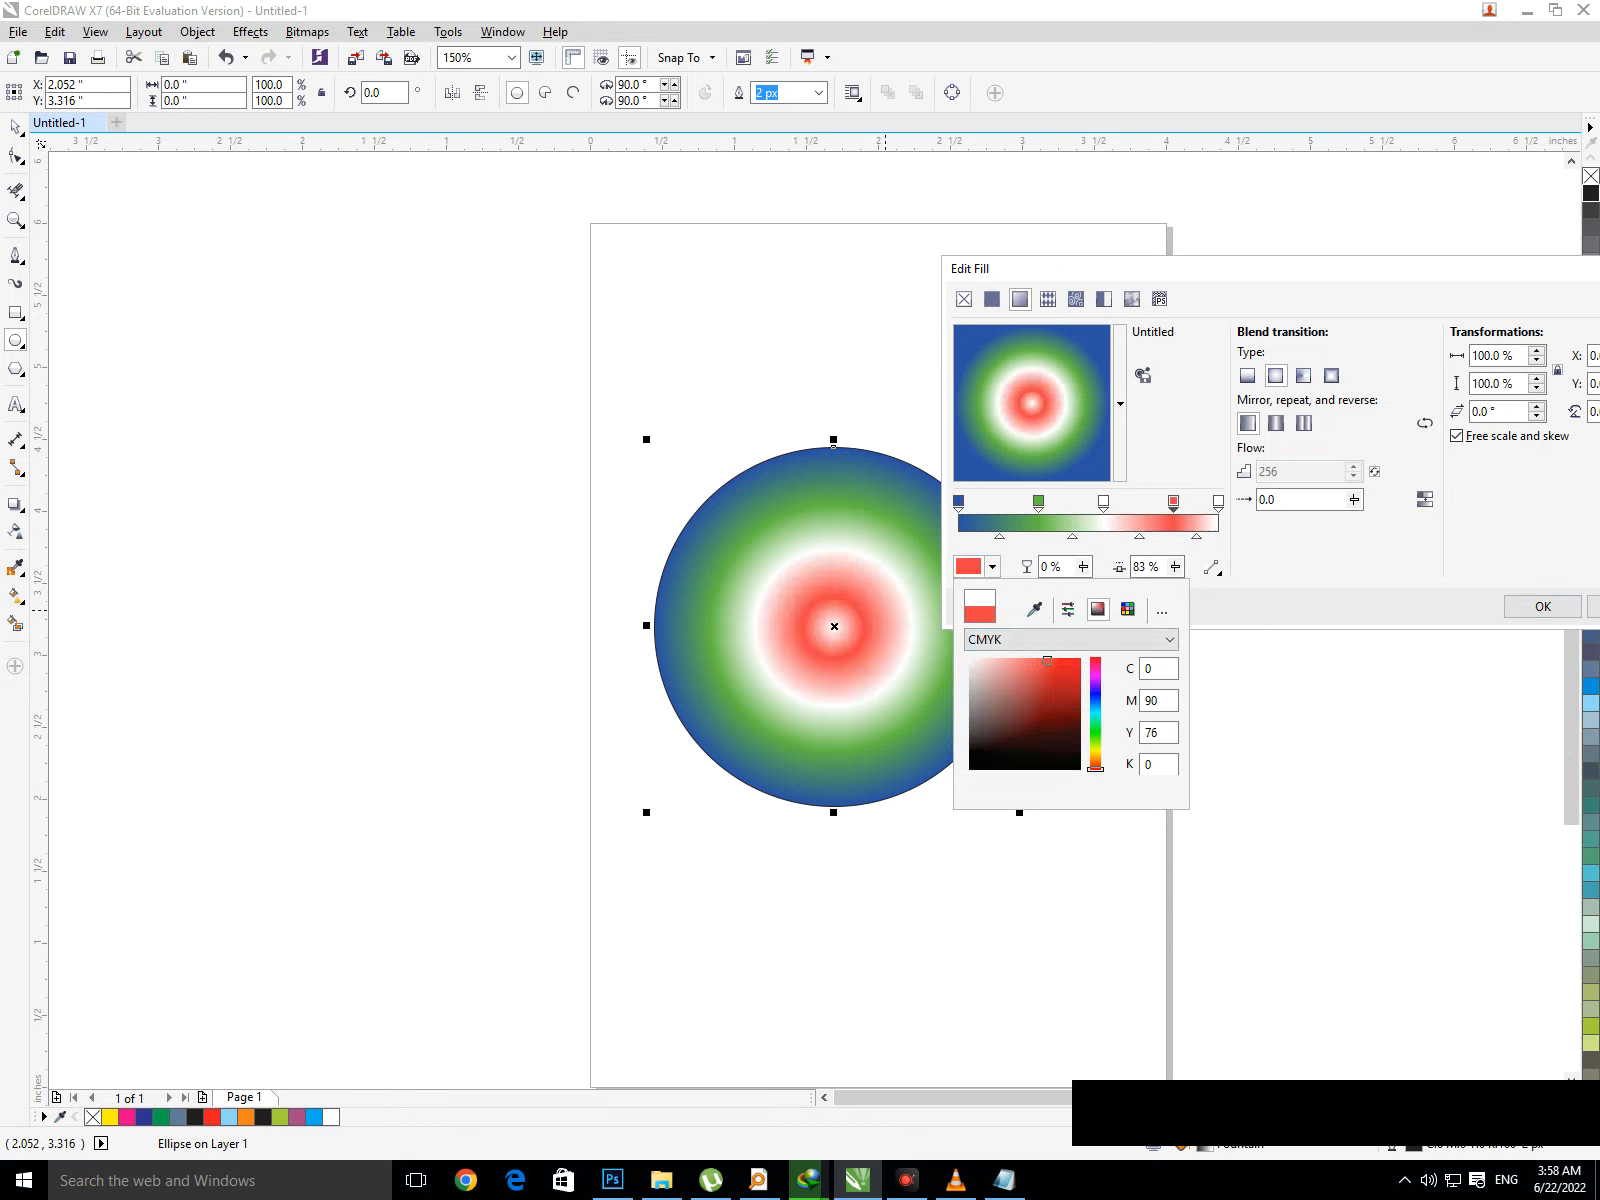
Try pure red, yellow-green and teal (C 57, M 0, Y 29, K 0) as colours for the 83% node
{"action": "mouse_move", "coordinate": [1047, 661]}
{"action": "left_mouse_down"}
{"action": "mouse_move", "coordinate": [1080, 659]}
{"action": "mouse_move", "coordinate": [969, 655]}
{"action": "left_mouse_up"}
{"action": "left_click_drag", "start_coordinate": [1078, 663], "coordinate": [1036, 658]}
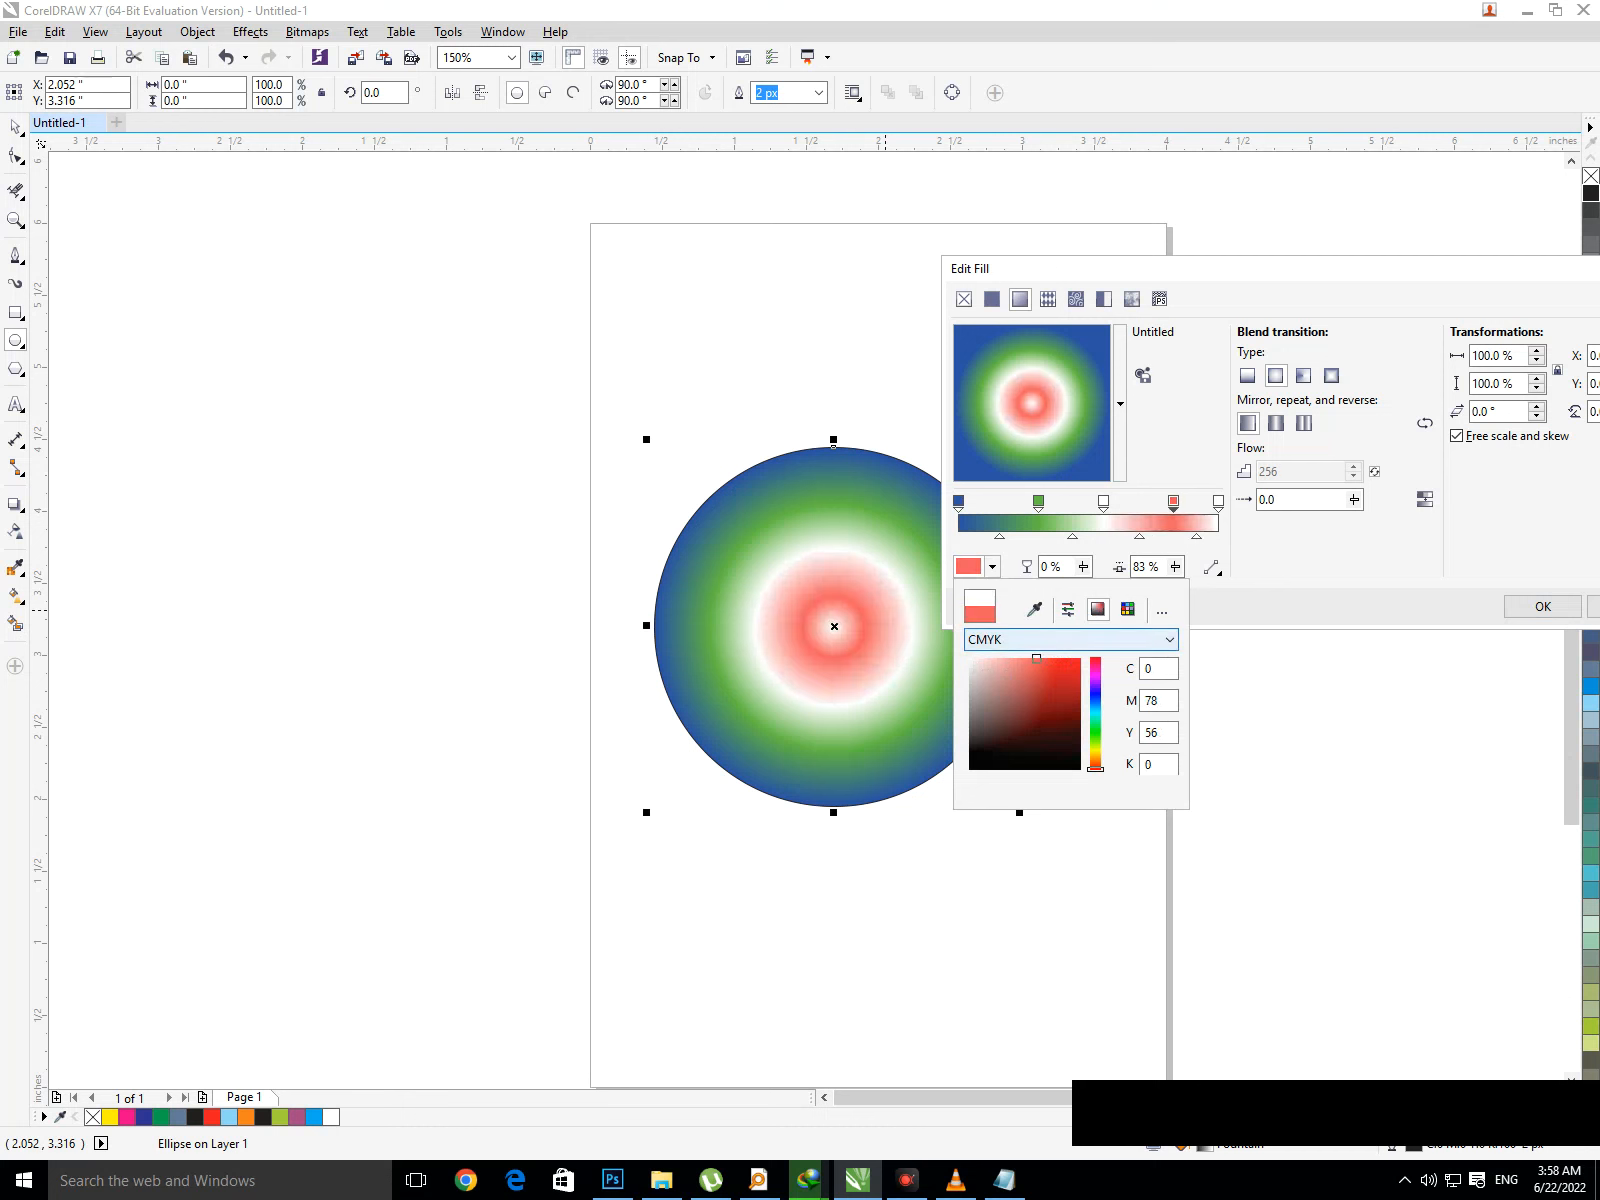
{"action": "left_click", "coordinate": [1080, 660]}
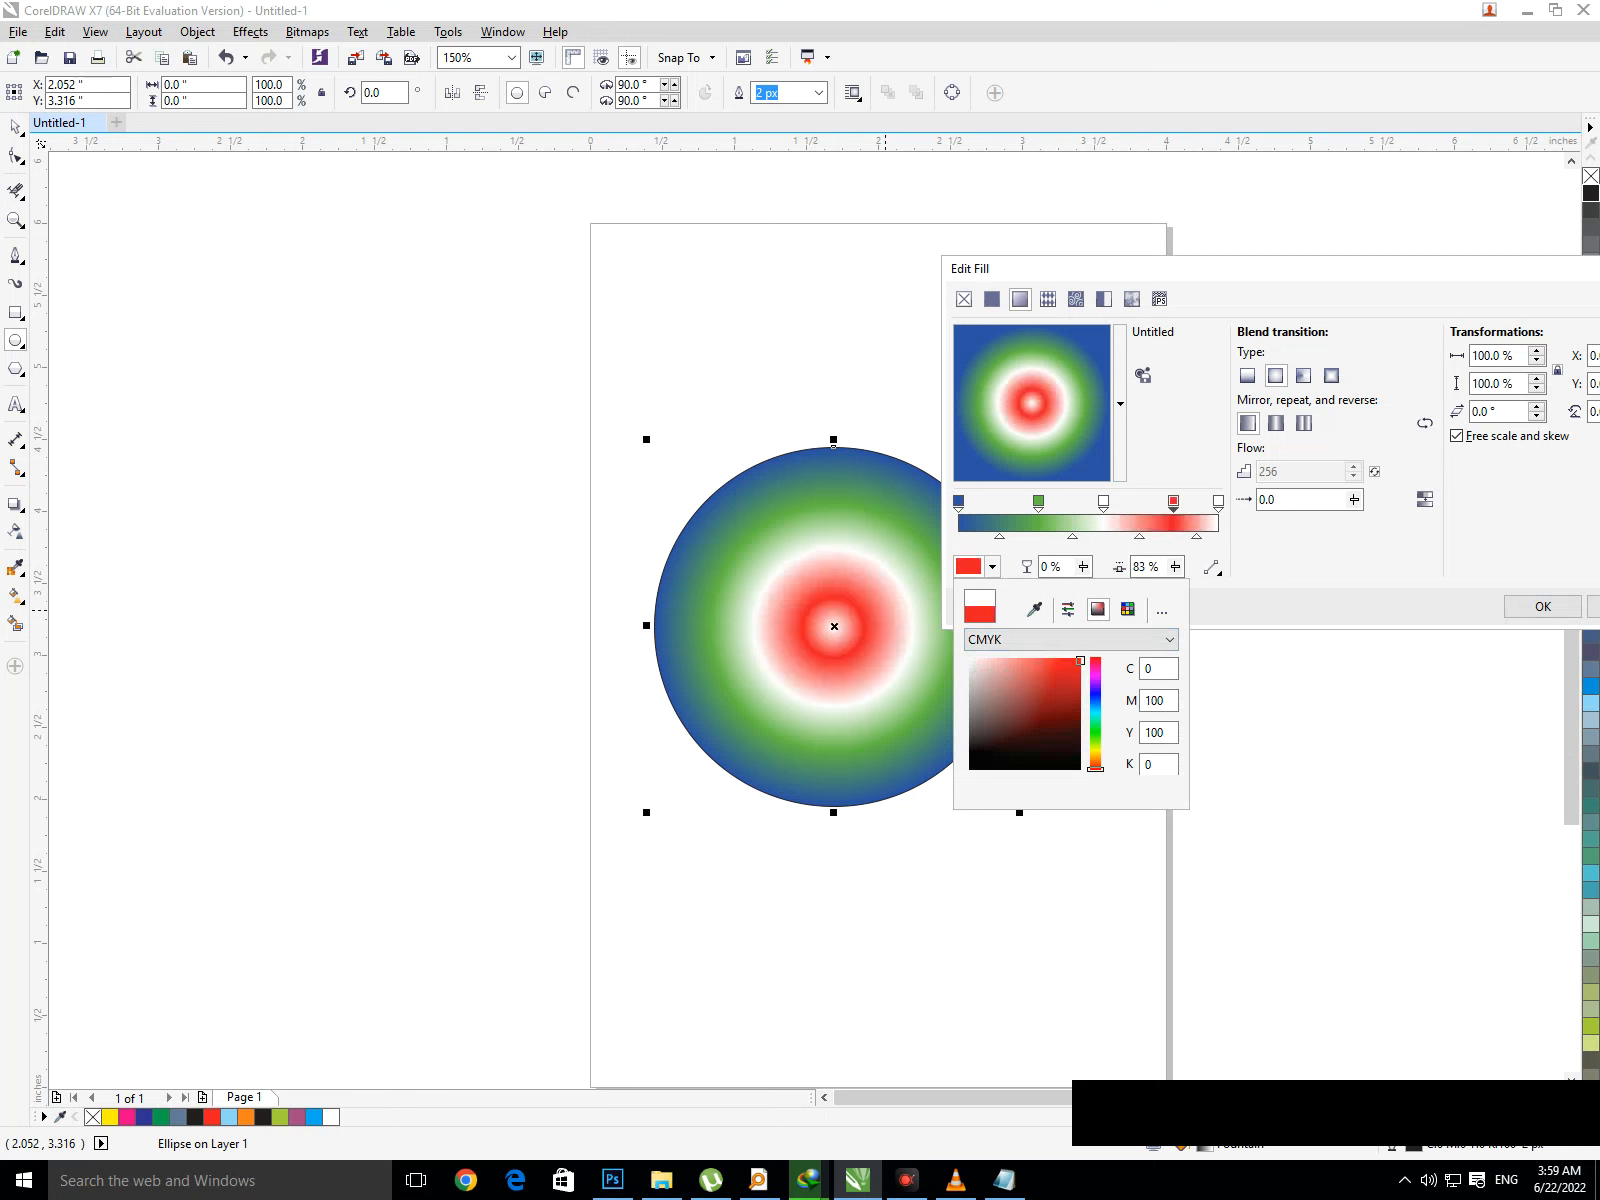
{"action": "left_click", "coordinate": [1095, 698]}
{"action": "mouse_move", "coordinate": [1095, 698]}
{"action": "left_mouse_down"}
{"action": "mouse_move", "coordinate": [1095, 725]}
{"action": "mouse_move", "coordinate": [1095, 658]}
{"action": "mouse_move", "coordinate": [1095, 763]}
{"action": "mouse_move", "coordinate": [1095, 747]}
{"action": "left_mouse_up"}
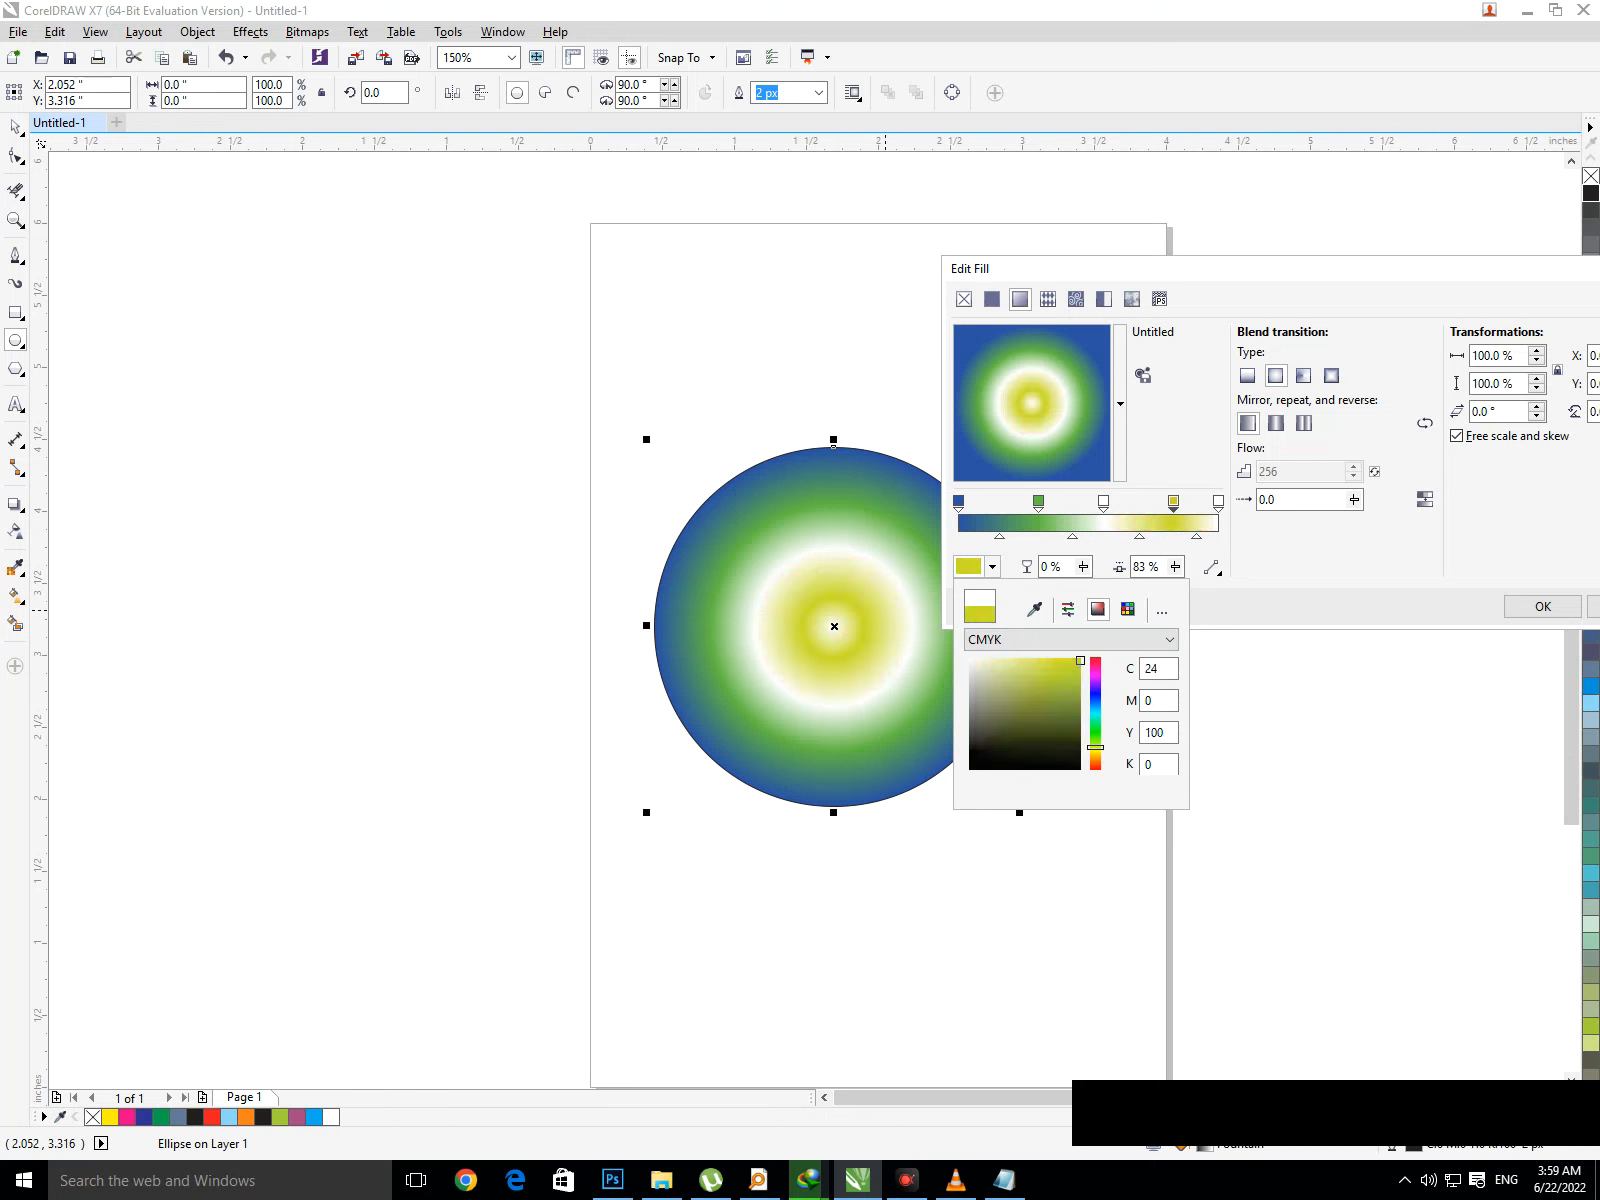
{"action": "mouse_move", "coordinate": [1095, 747]}
{"action": "left_mouse_down"}
{"action": "mouse_move", "coordinate": [1095, 658]}
{"action": "mouse_move", "coordinate": [1095, 715]}
{"action": "left_mouse_up"}
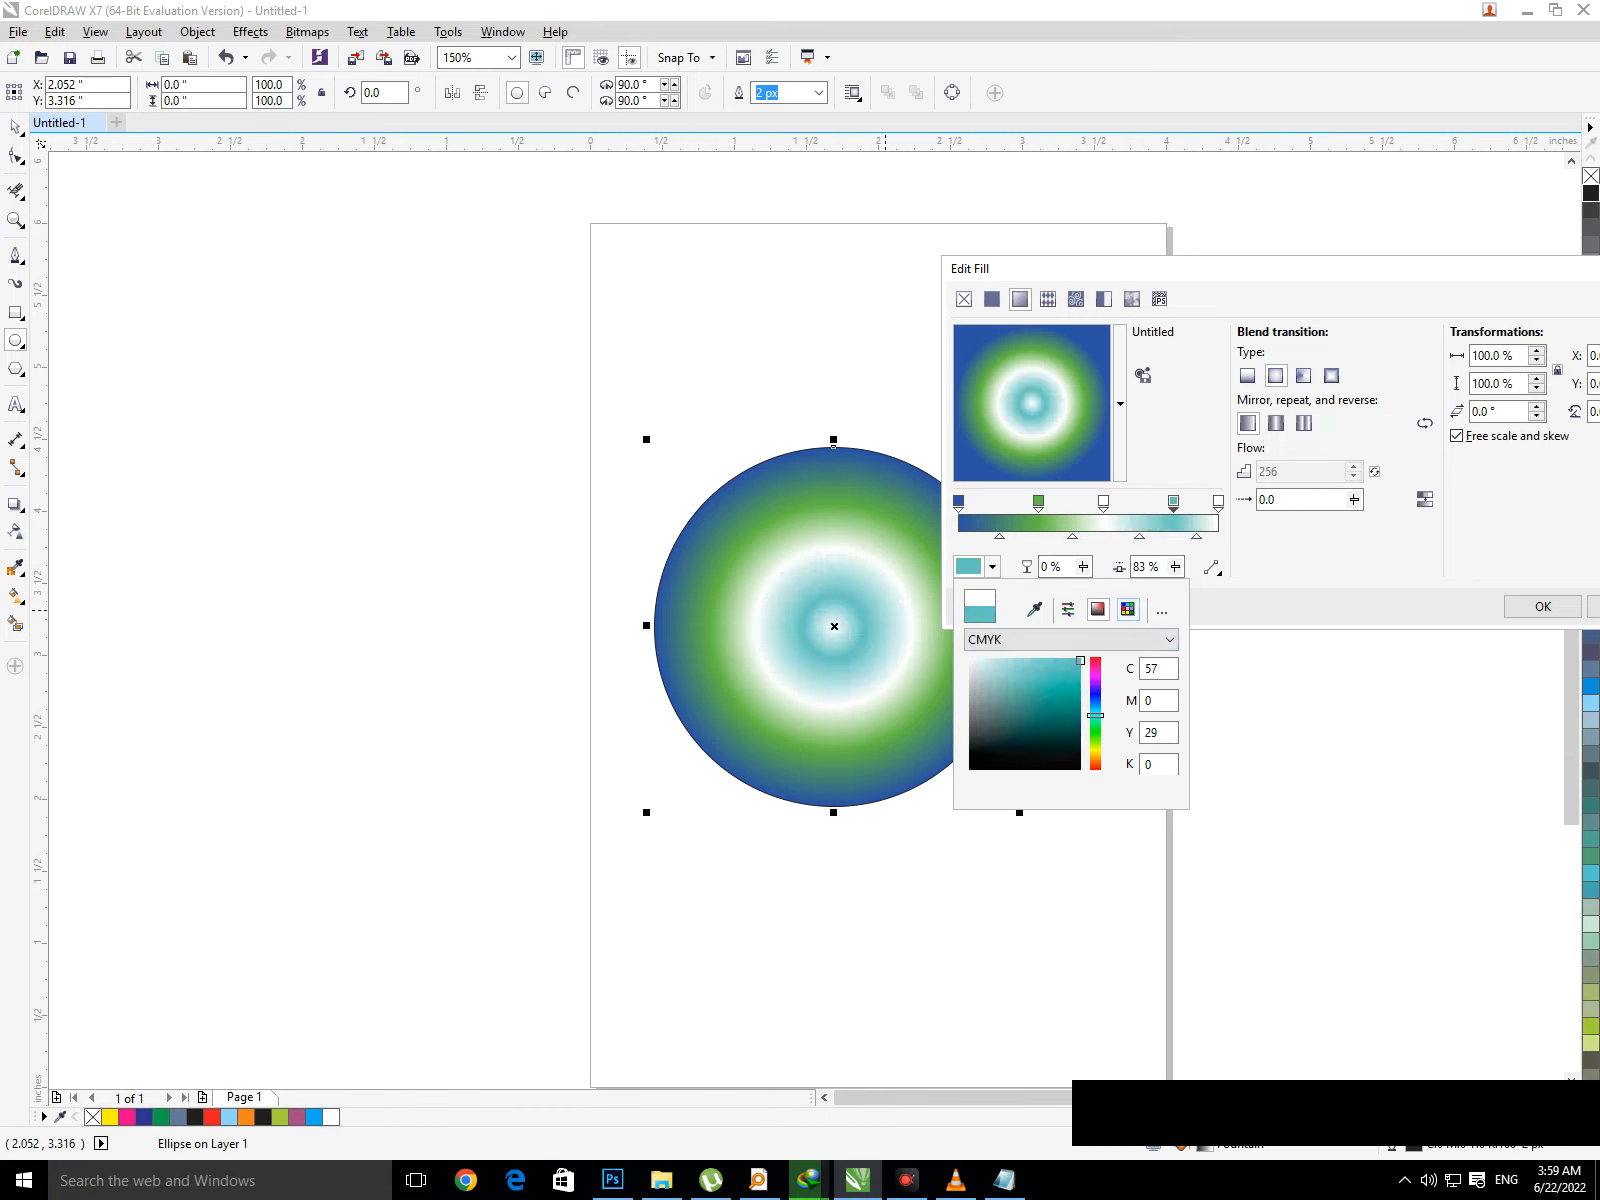
Colour the 83% node brown (C 45, M 52, Y 69, K 22) from the PANTONE solid coated palette and apply the fill
{"action": "left_click", "coordinate": [1127, 609]}
{"action": "left_click", "coordinate": [1094, 726]}
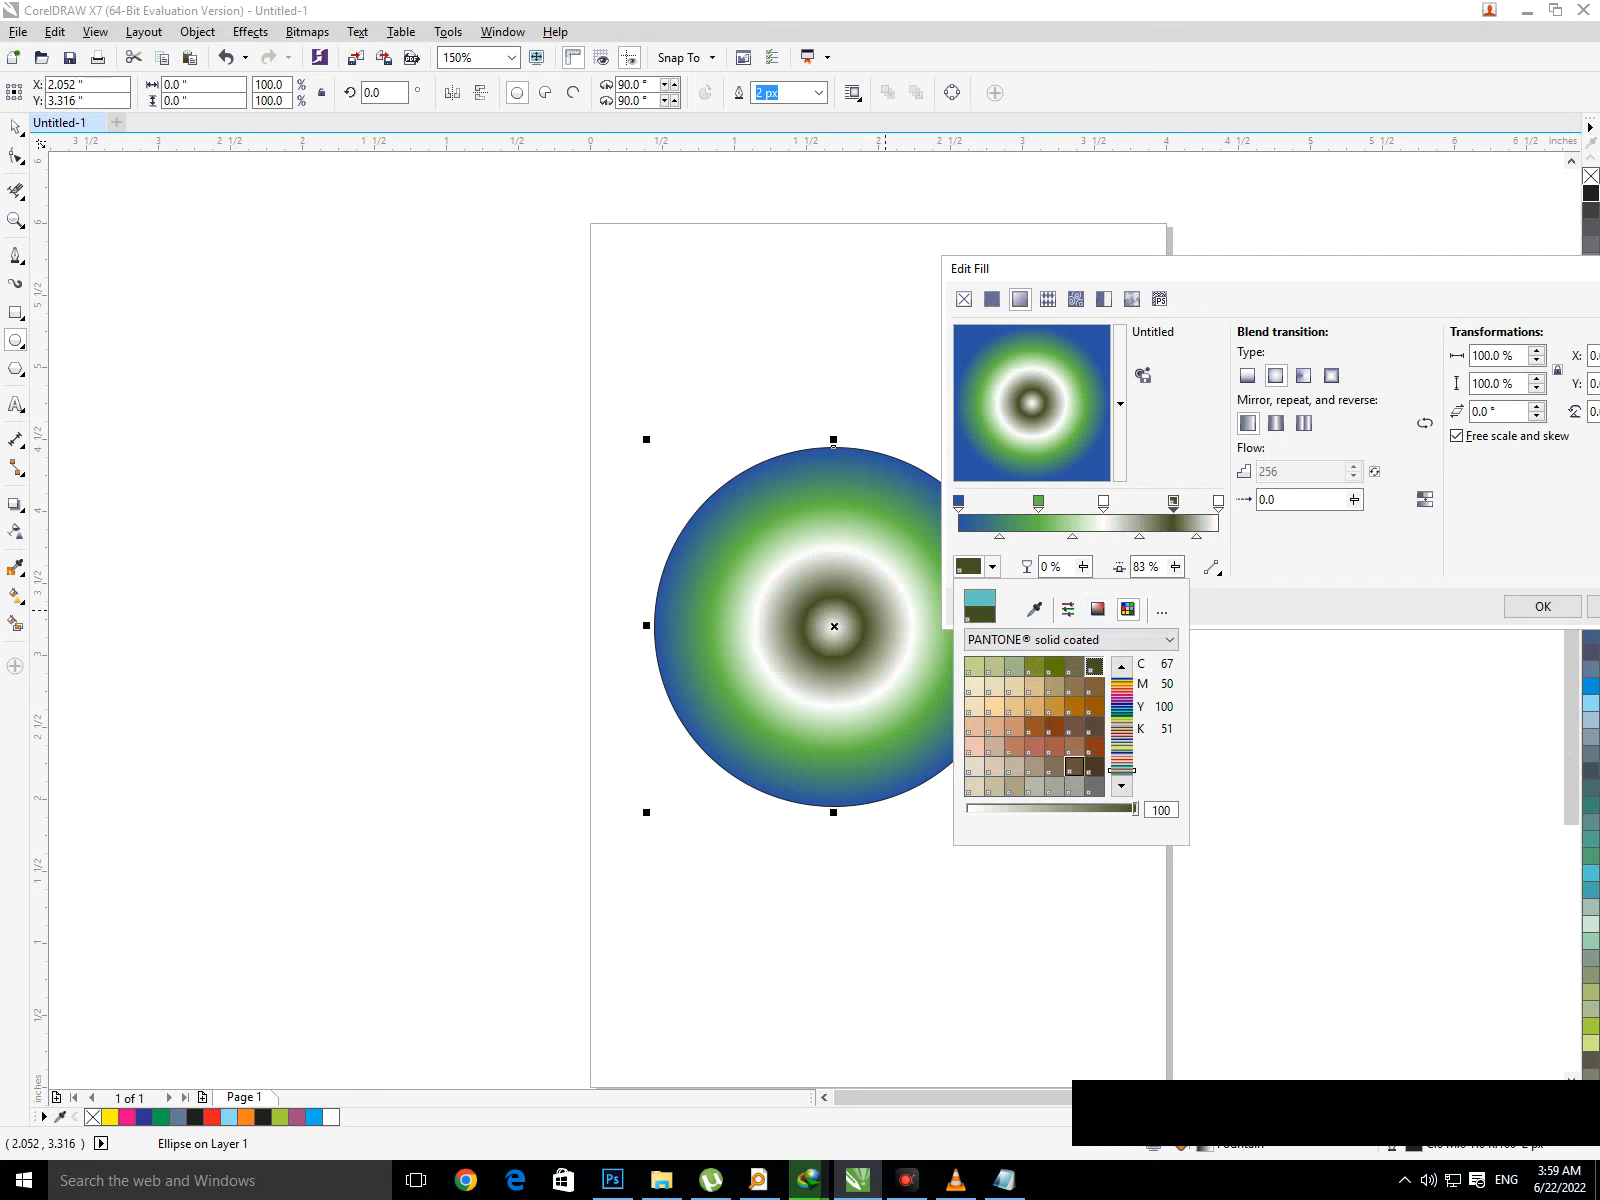
{"action": "left_click", "coordinate": [1054, 766]}
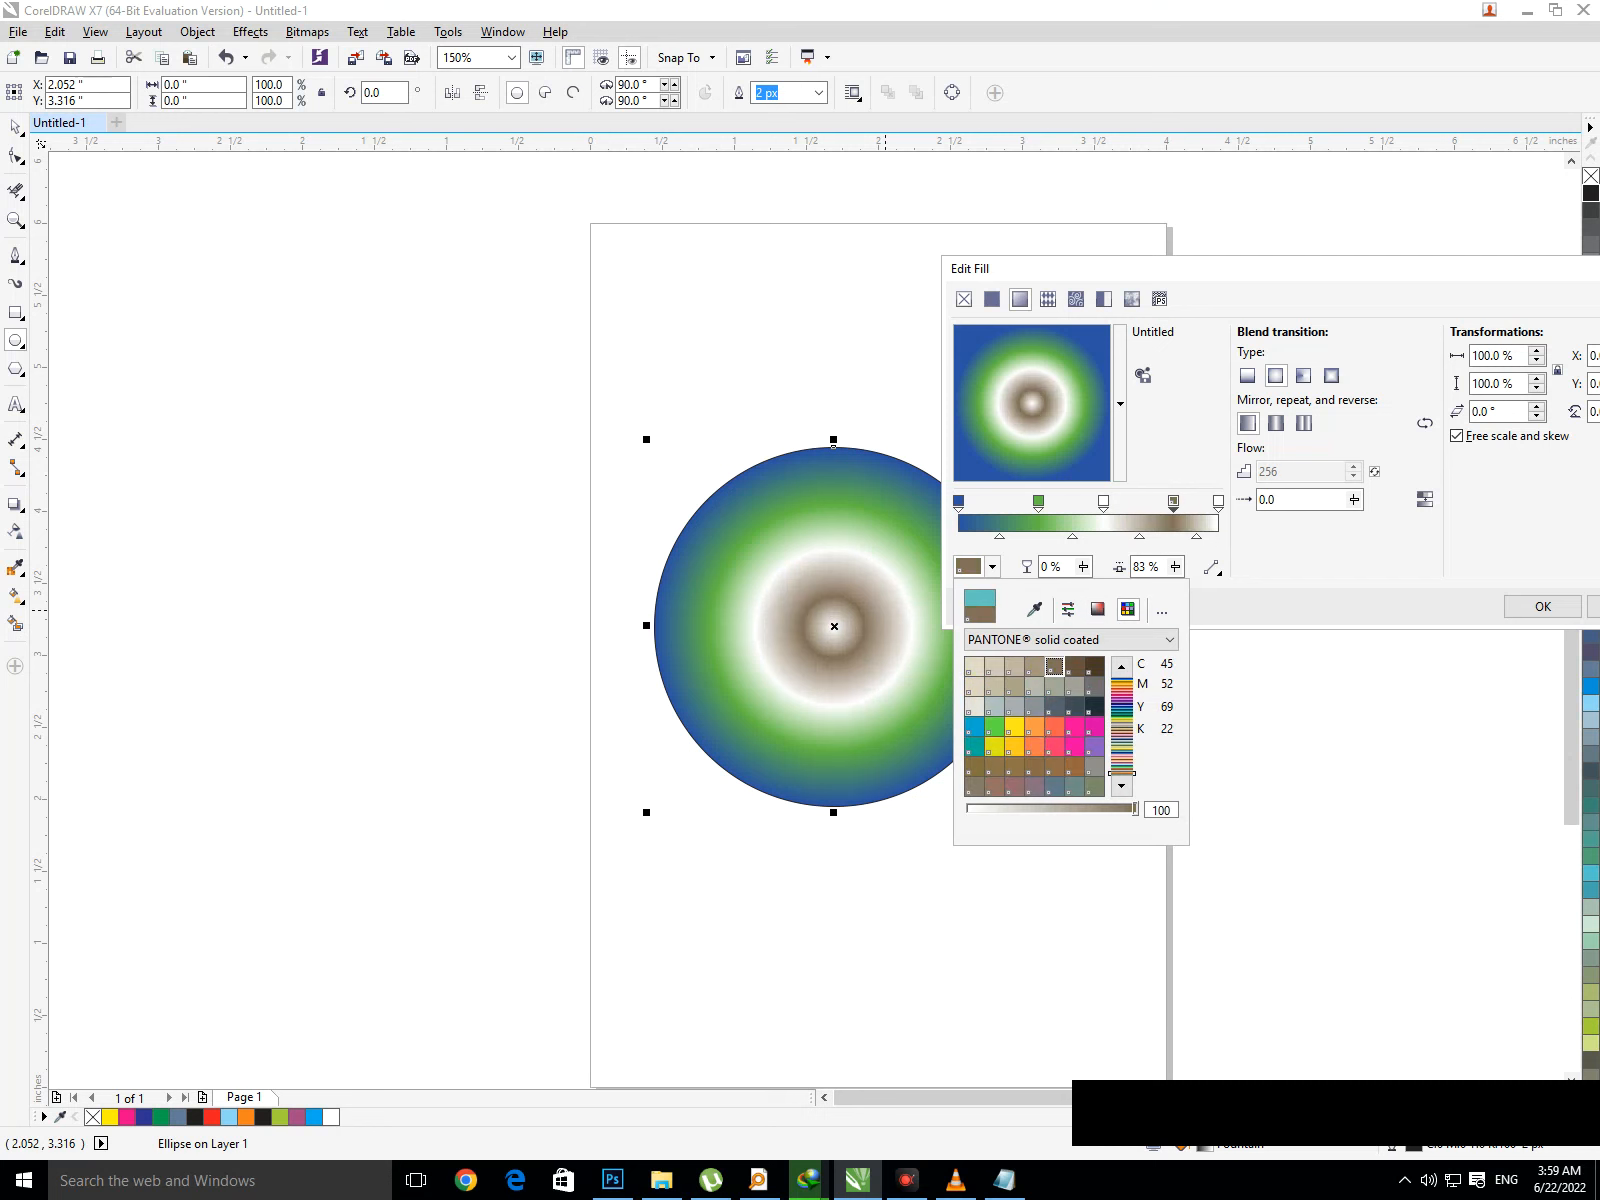
{"action": "left_click", "coordinate": [1543, 606]}
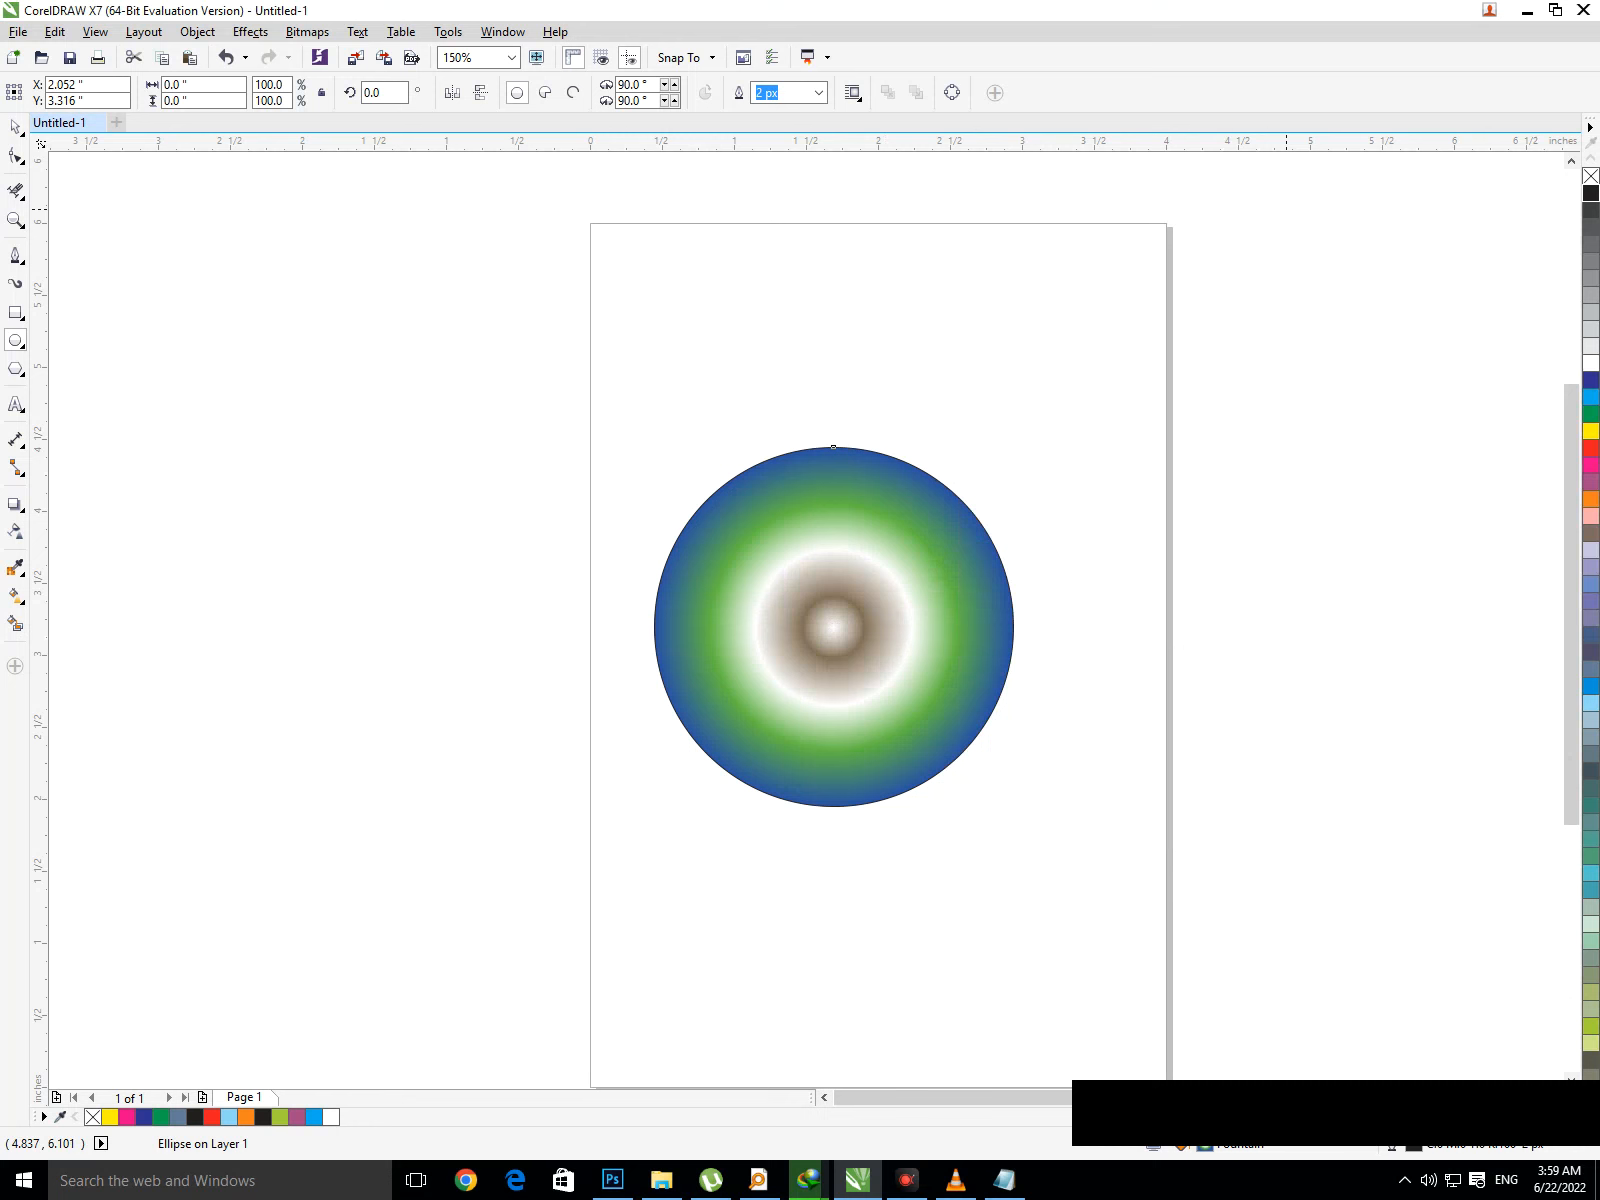
Deselect the gradient circle and select it again with the Pick tool
{"action": "left_click", "coordinate": [15, 127]}
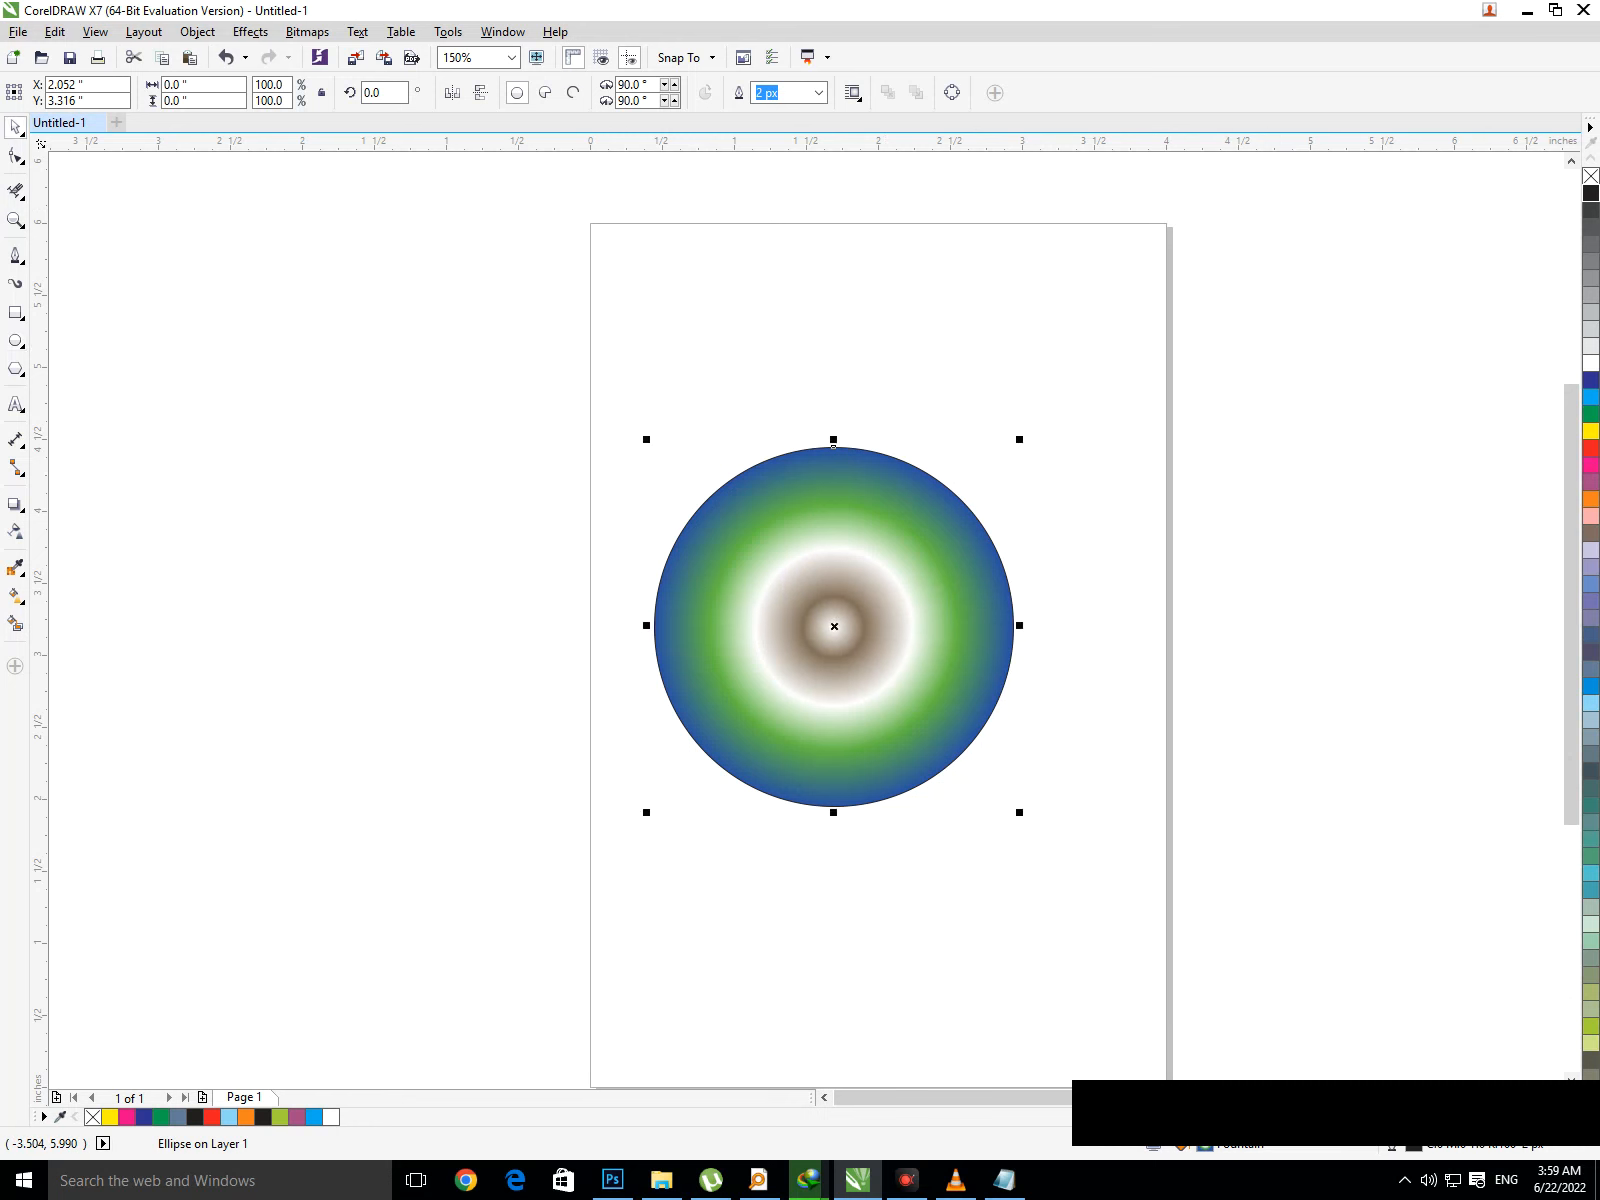
{"action": "left_click", "coordinate": [99, 707]}
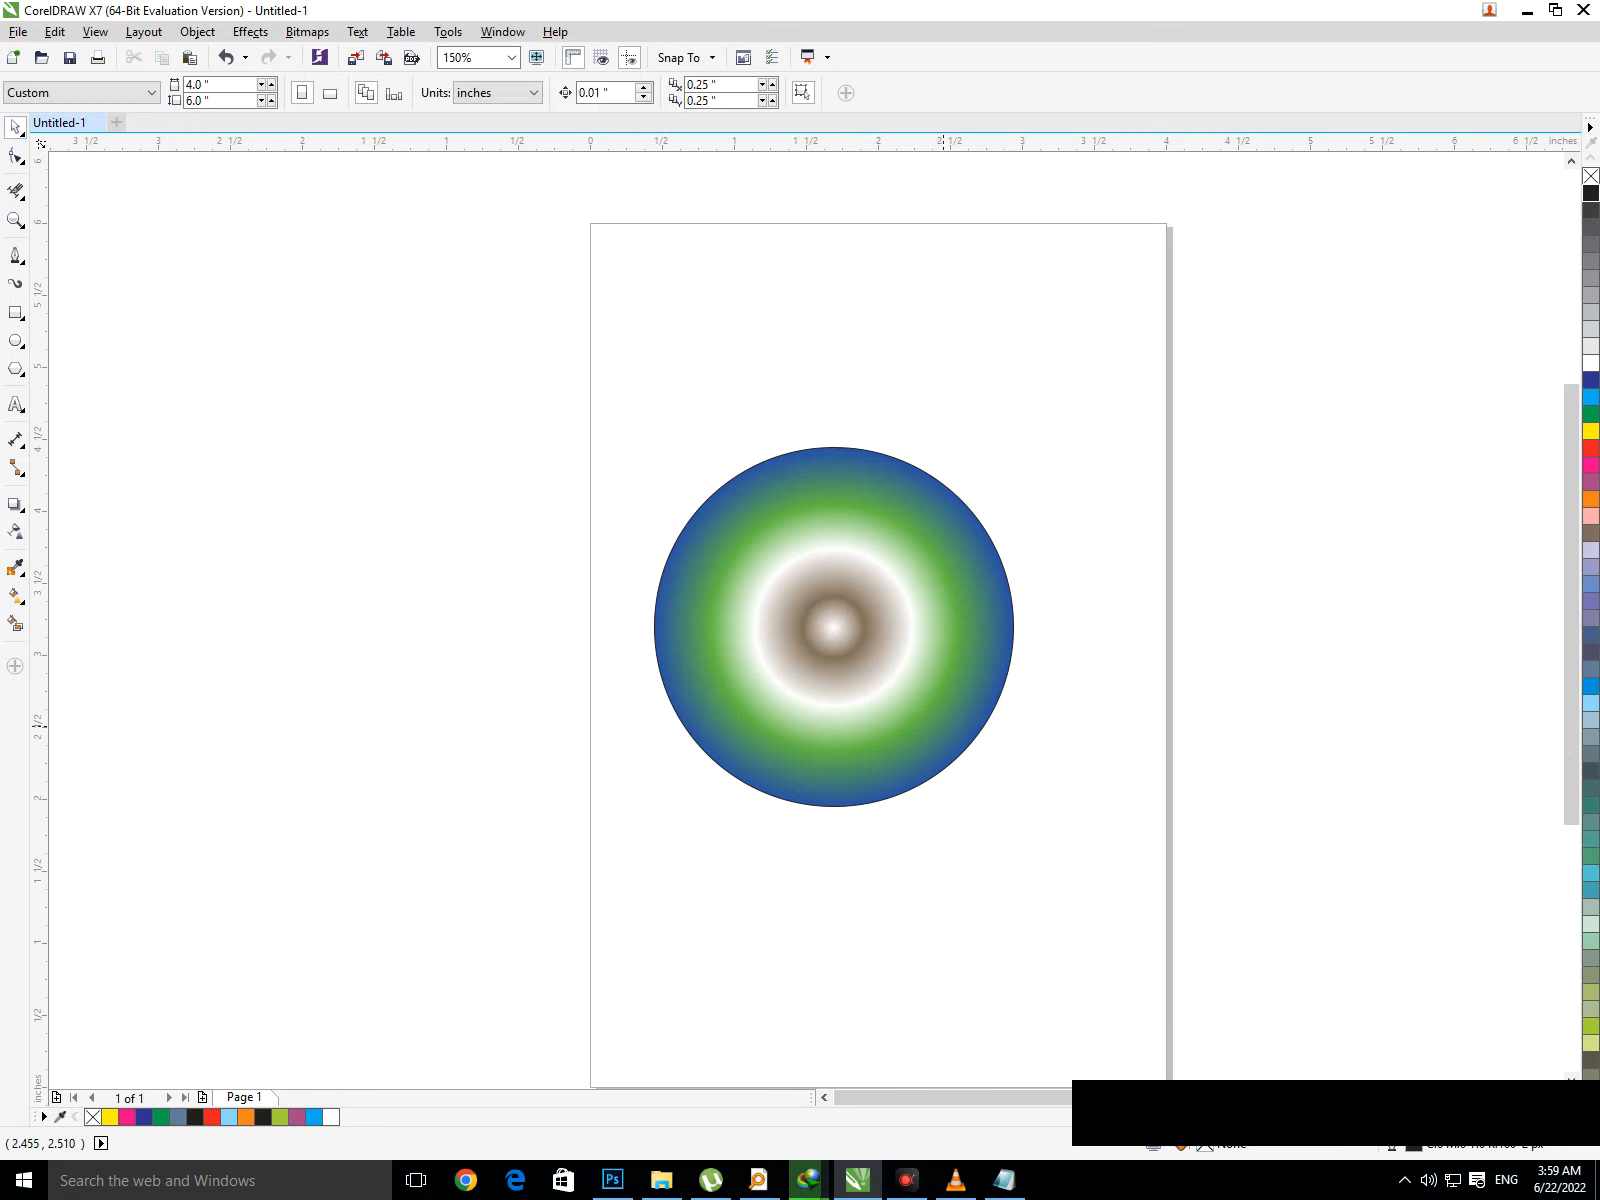
{"action": "left_click", "coordinate": [943, 726]}
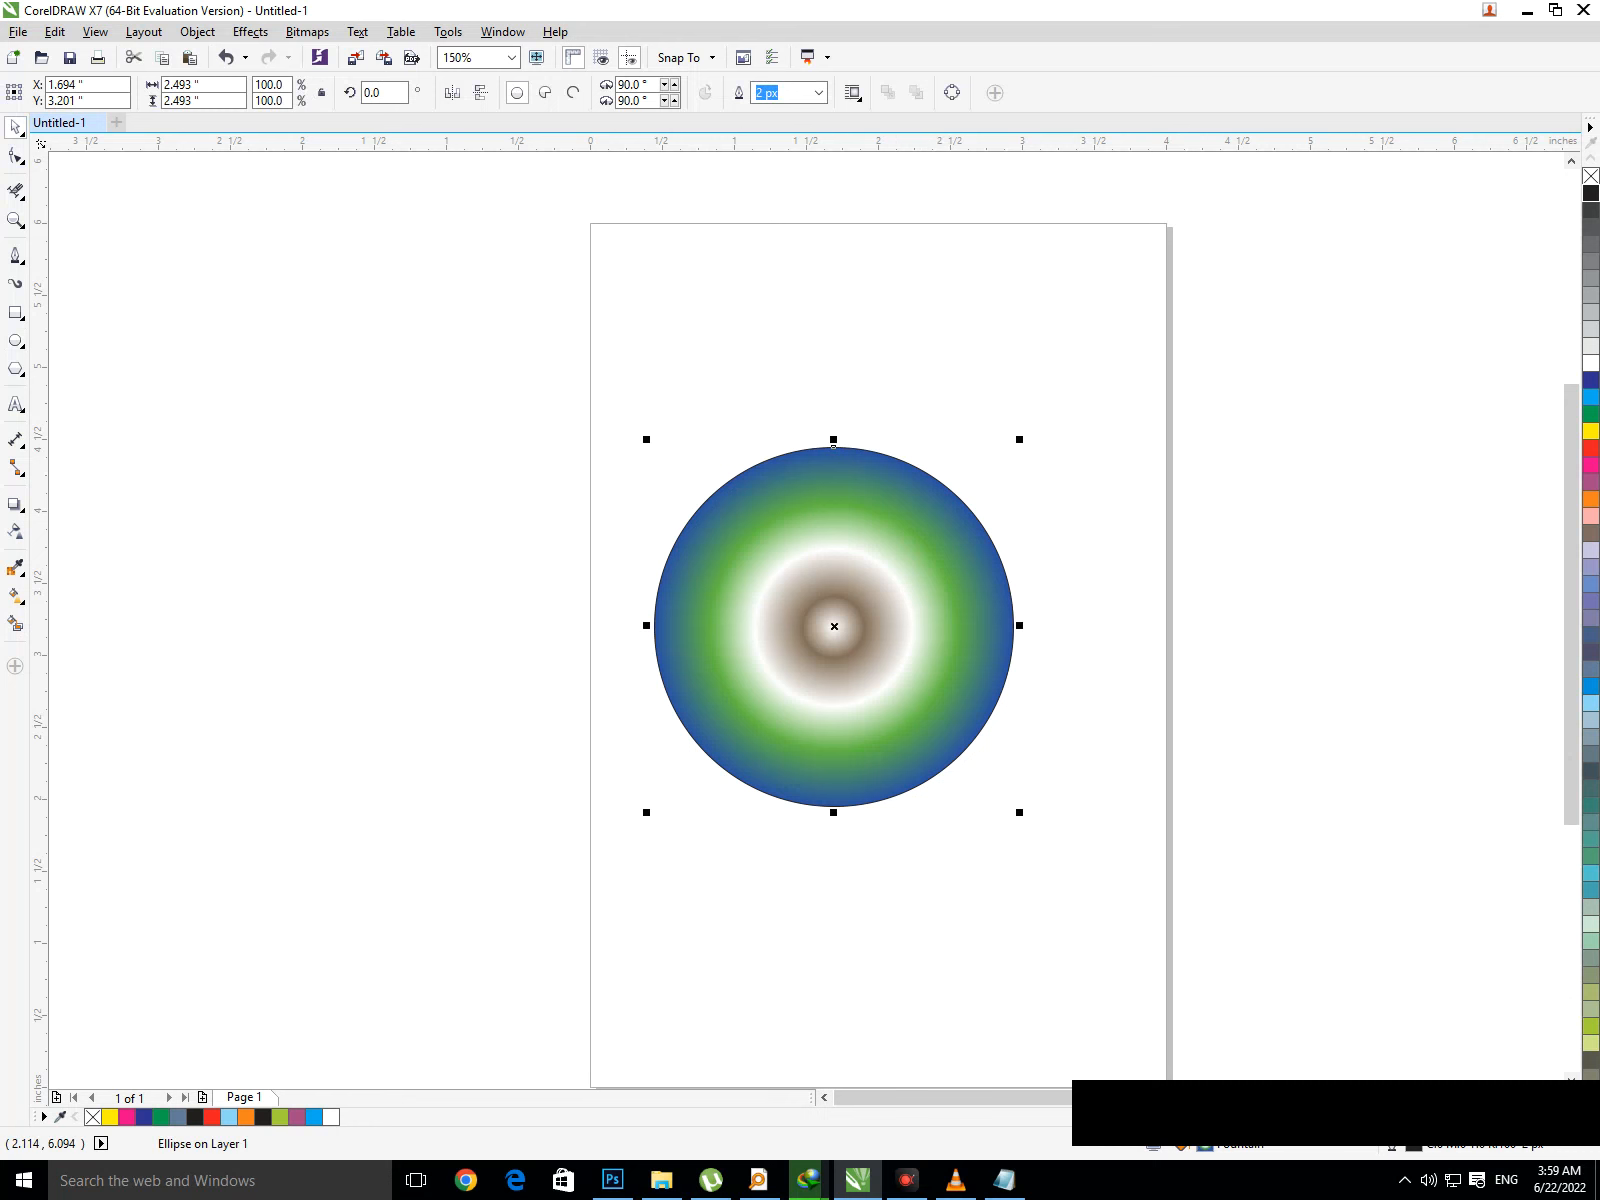
Try a 25 px outline on the gradient circle in green and yellow, and undo the outline changes
{"action": "left_click", "coordinate": [818, 92]}
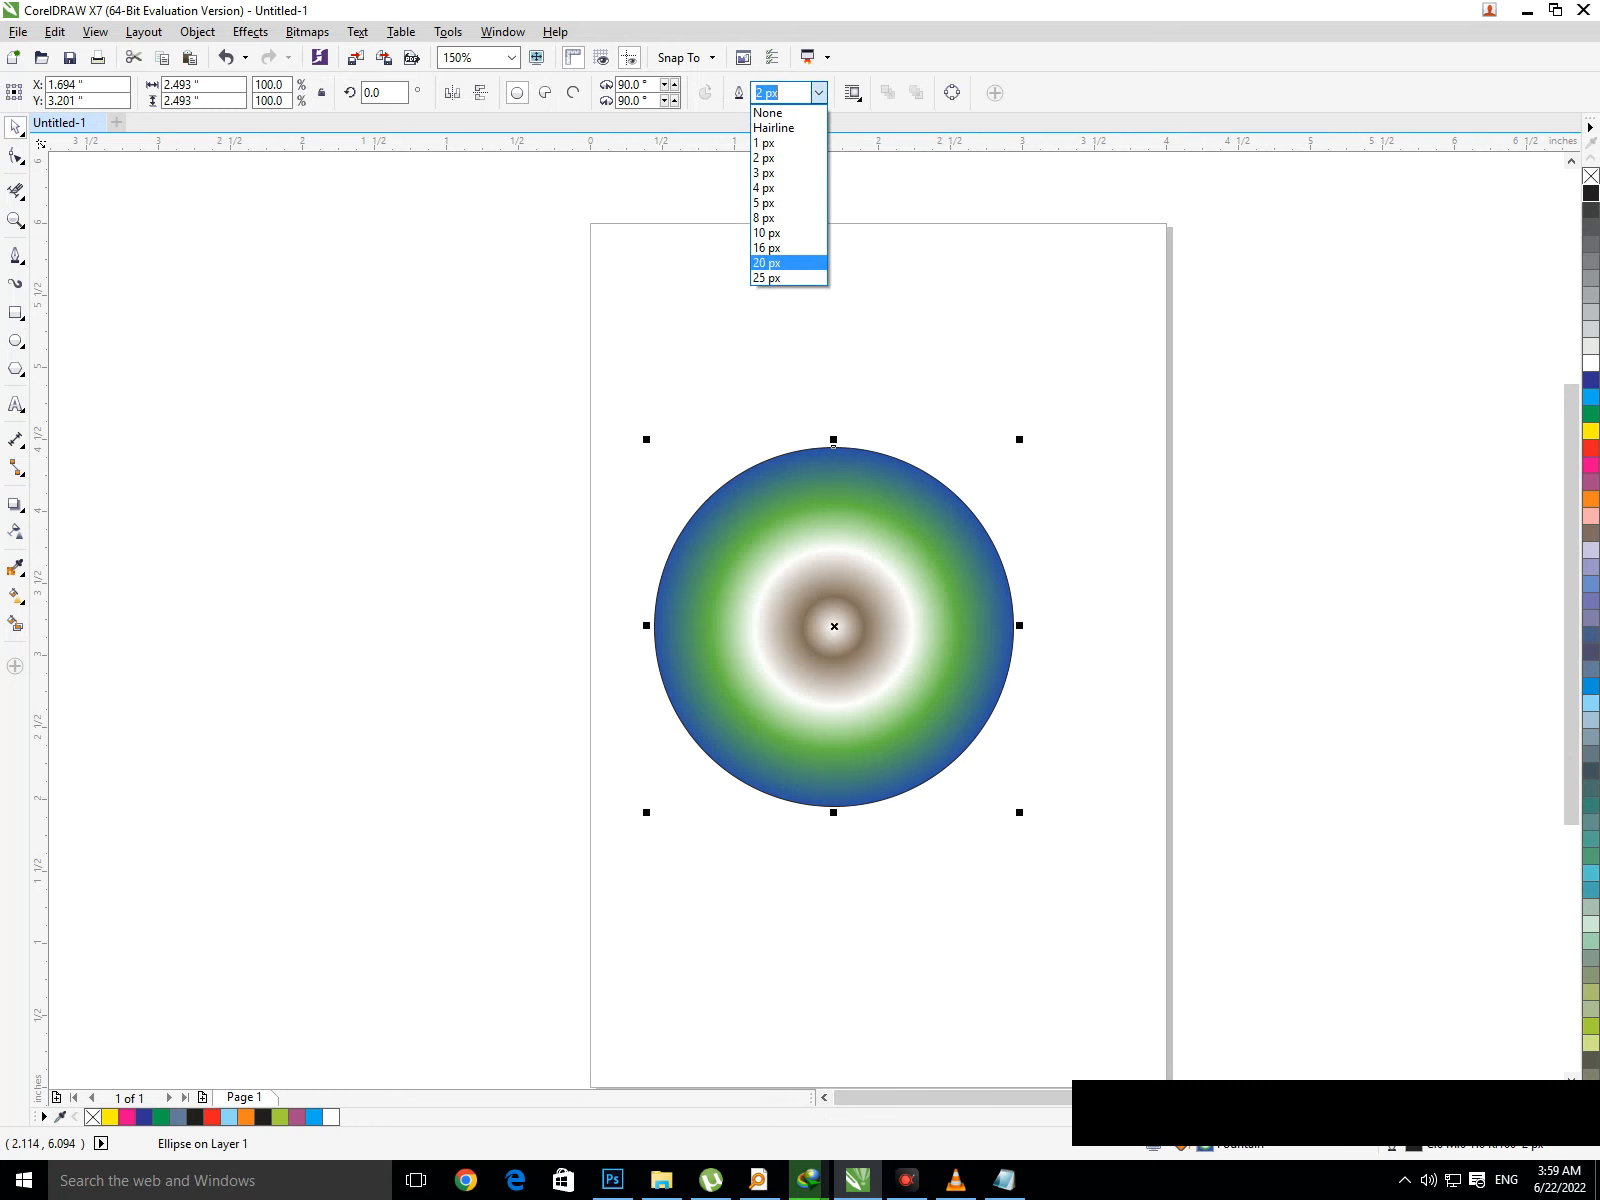
{"action": "left_click", "coordinate": [783, 275]}
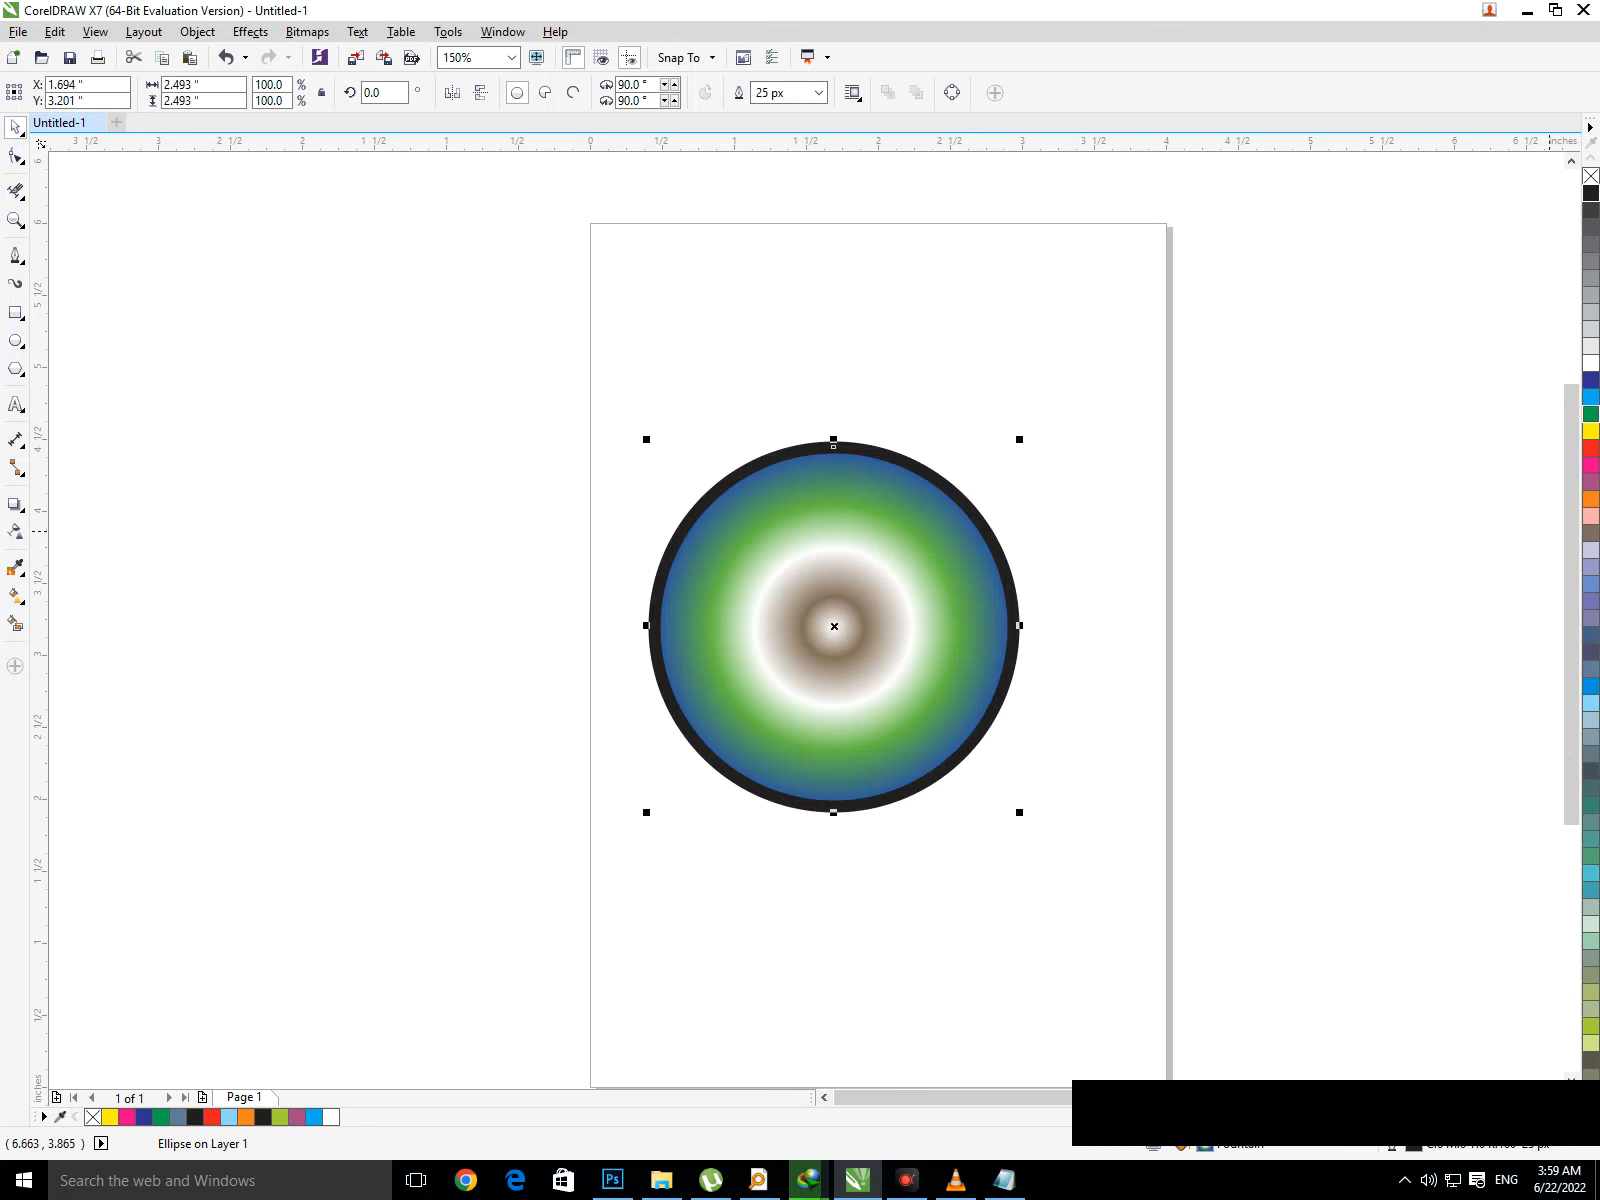
{"action": "right_click", "coordinate": [1590, 414]}
{"action": "right_click", "coordinate": [1590, 431]}
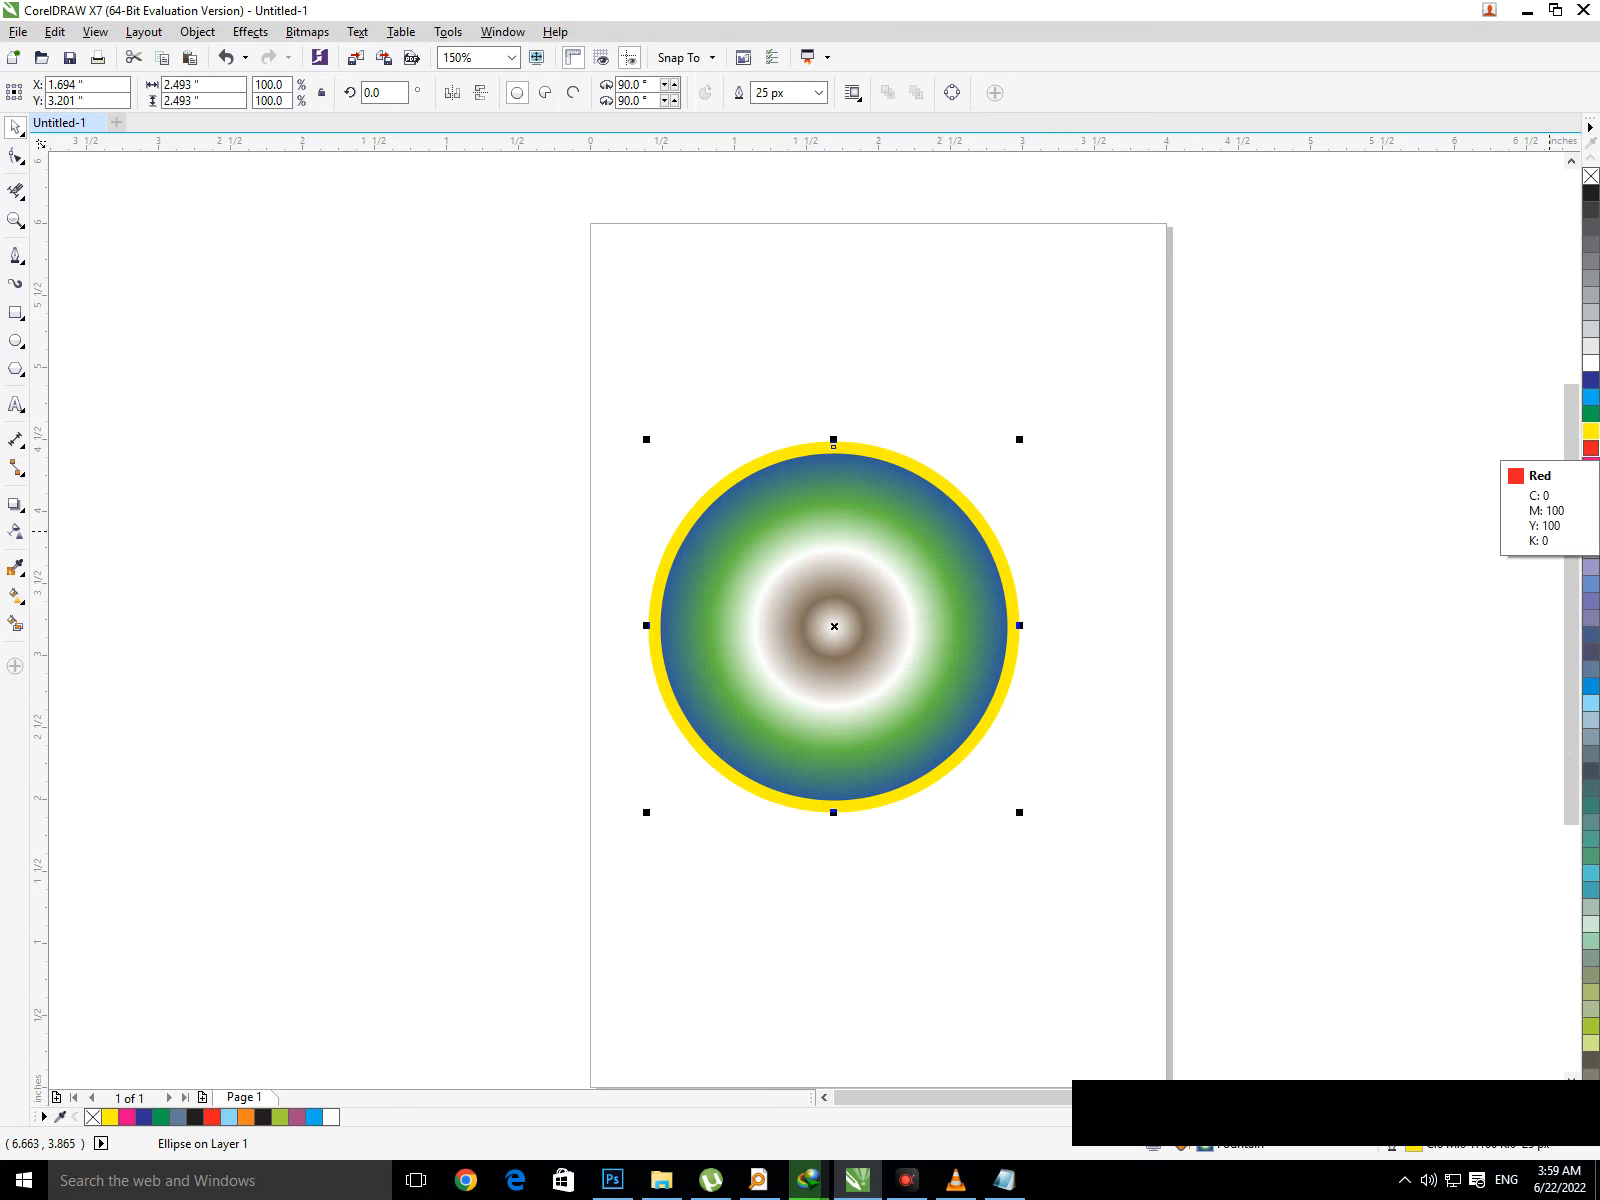
{"action": "key", "text": "ctrl+z"}
{"action": "key", "text": "ctrl+z"}
{"action": "key", "text": "ctrl+z"}
Move the circle's centre to about X 1.896, Y 3.562 inches and shrink it about its centre to about 1.84 inches in diameter
{"action": "left_click_drag", "start_coordinate": [822, 785], "coordinate": [851, 733]}
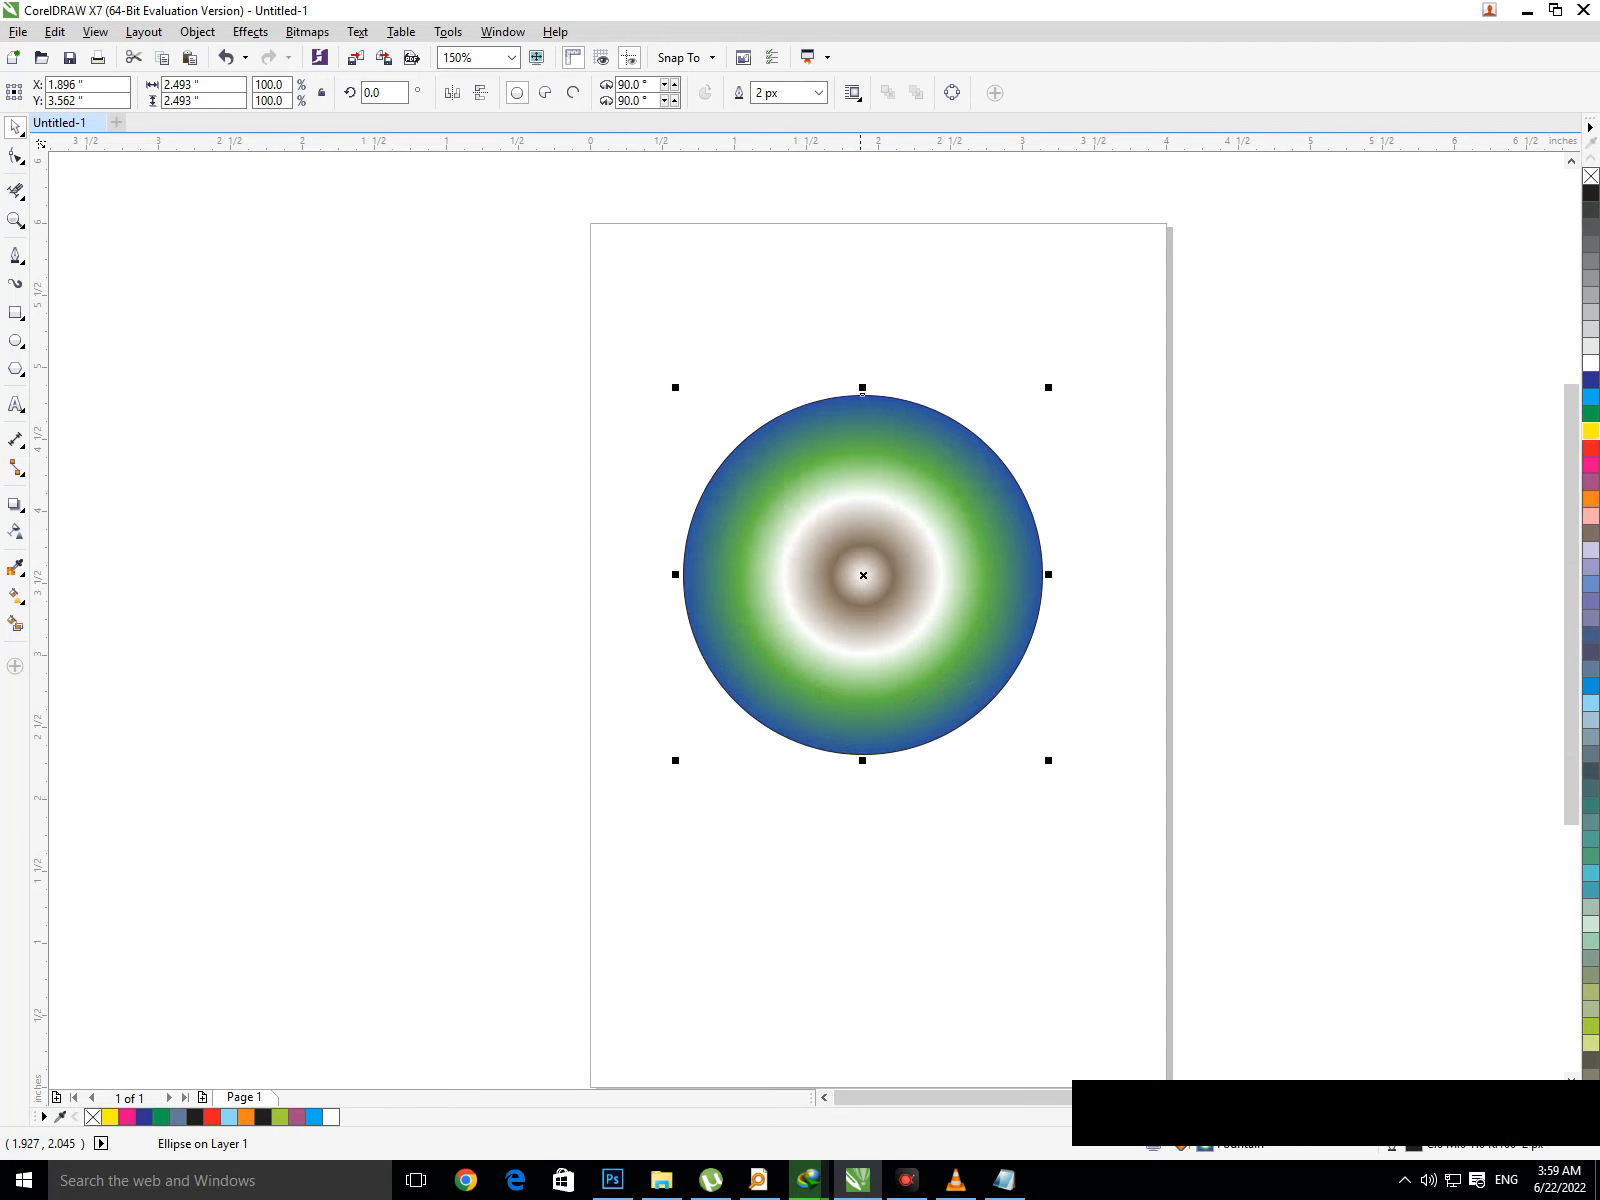
{"action": "left_click_drag", "start_coordinate": [1048, 760], "coordinate": [998, 710]}
{"action": "left_click", "coordinate": [1003, 690]}
{"action": "left_click", "coordinate": [936, 652]}
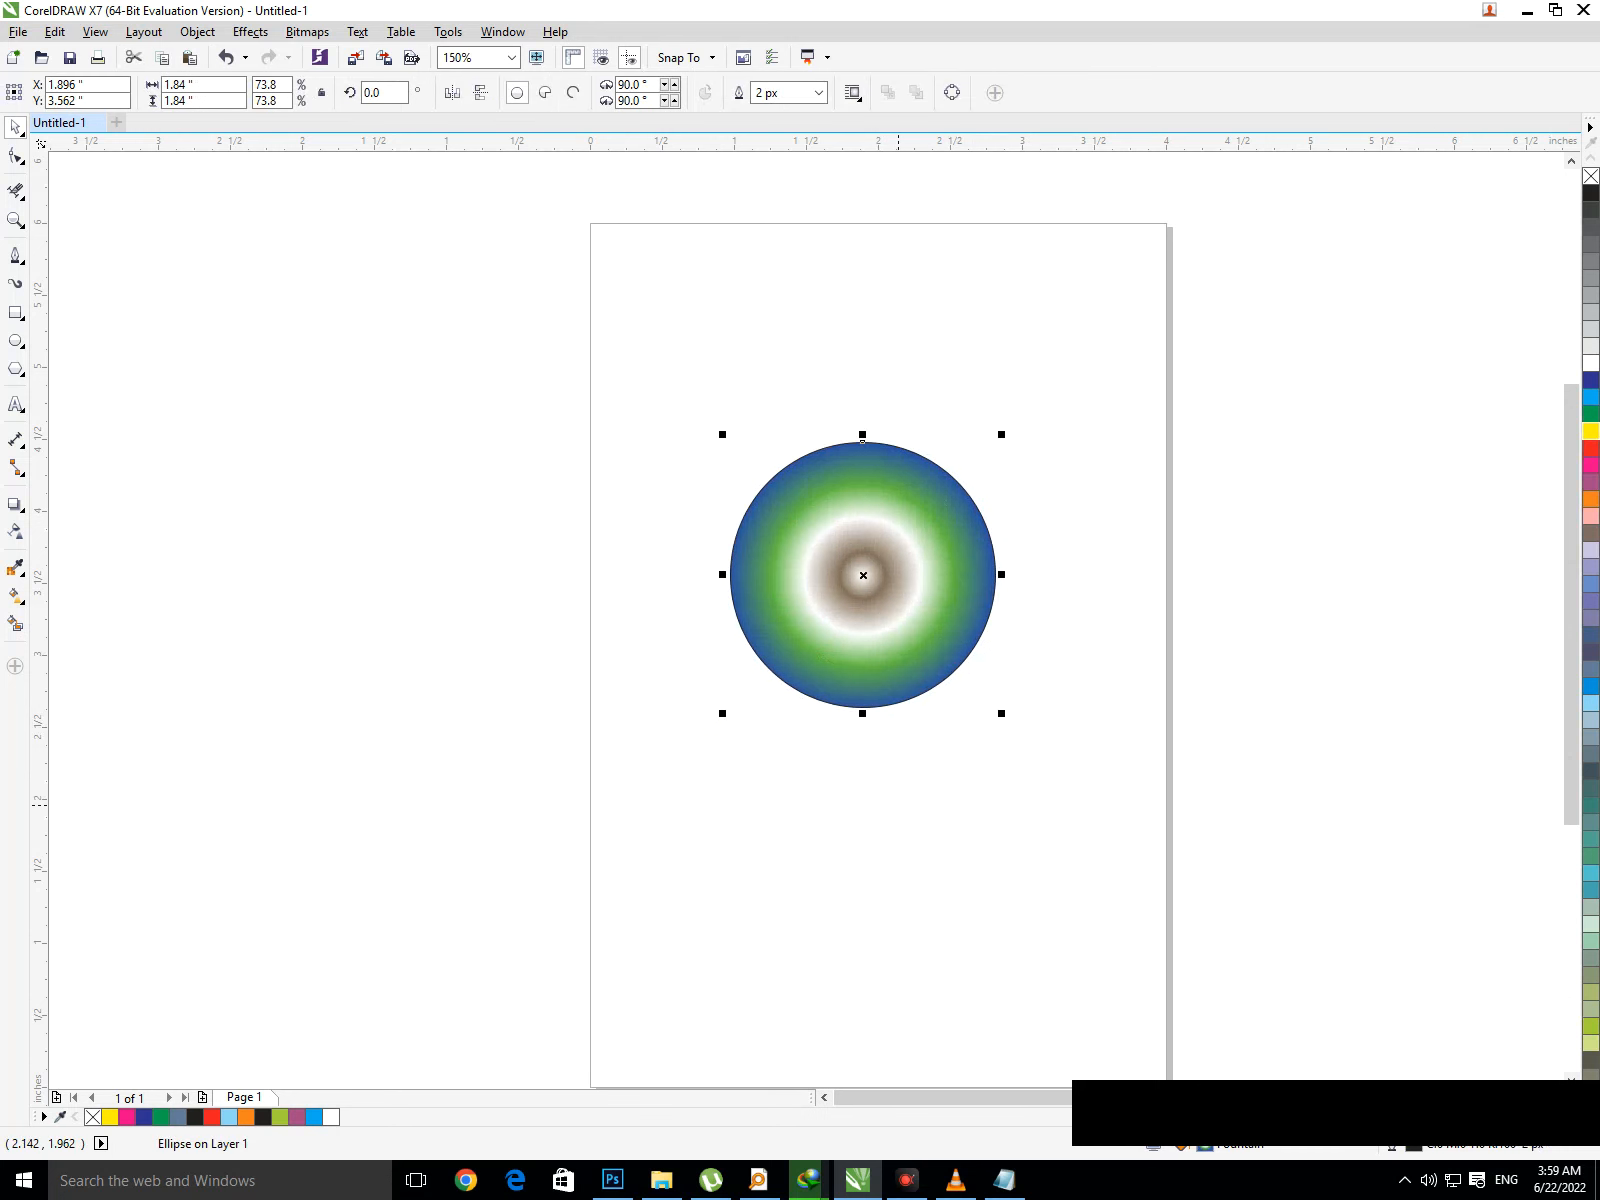
{"action": "key", "text": "F11"}
{"action": "key", "text": "Return"}
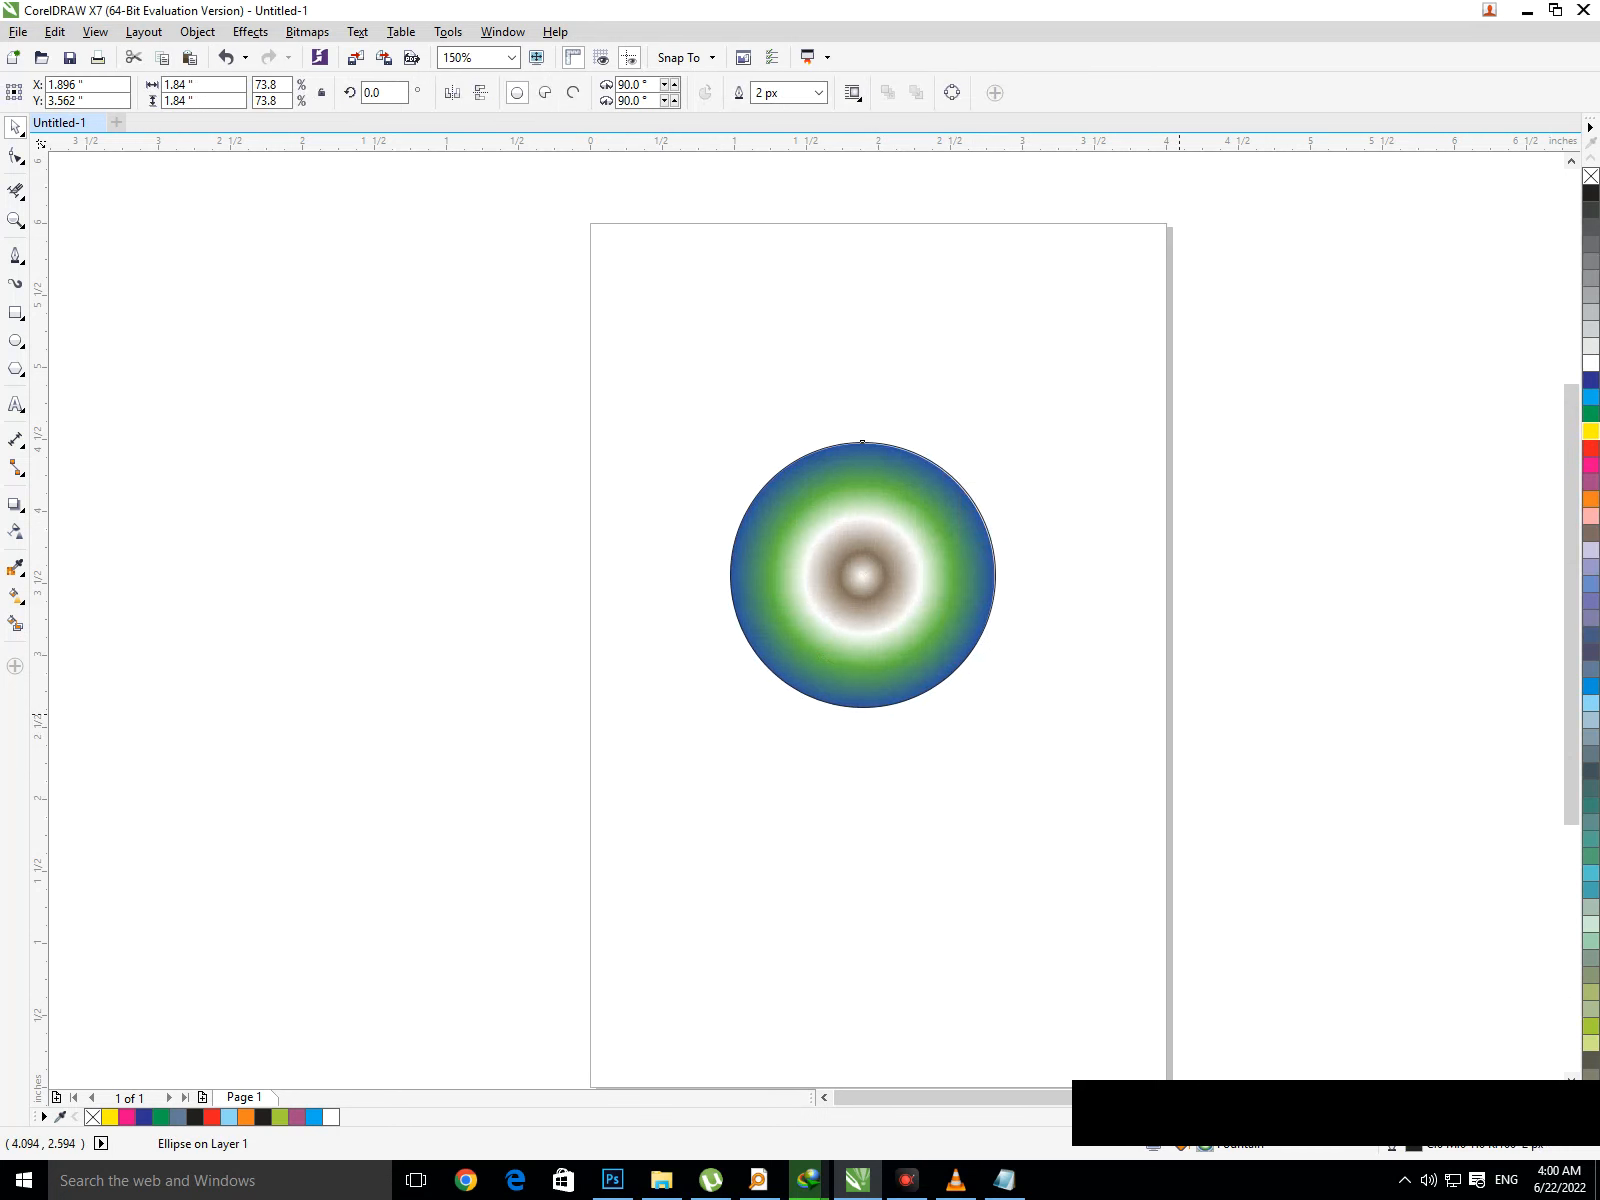